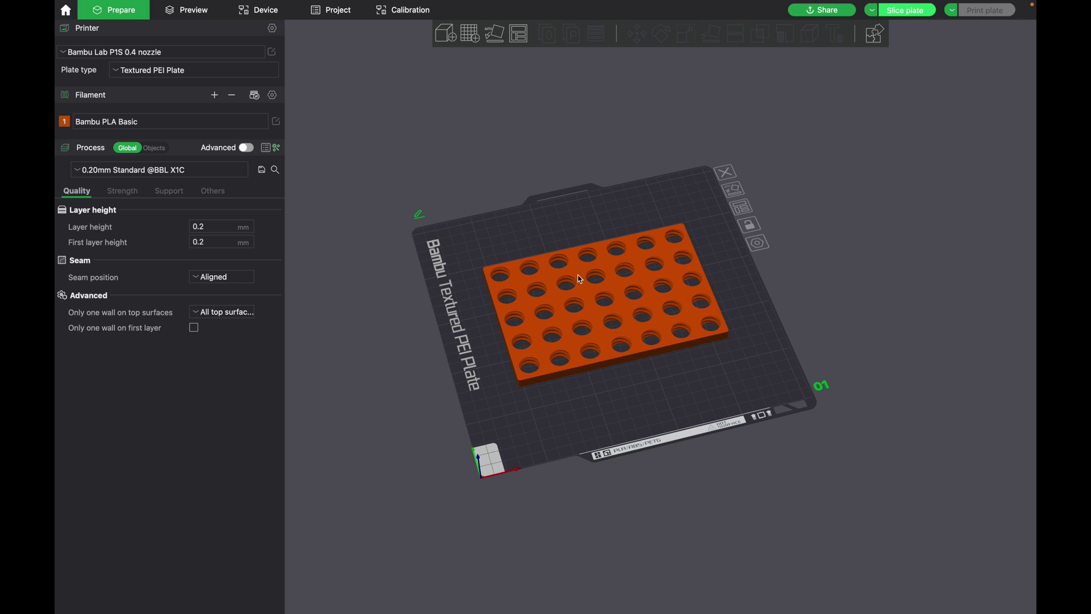
- Slice the plate after nudging the thread board slightly, and preview its layers up to layer 40
mouse_move(579, 297)
mouse_down()
mouse_move(591, 287)
mouse_move(588, 296)
mouse_up()
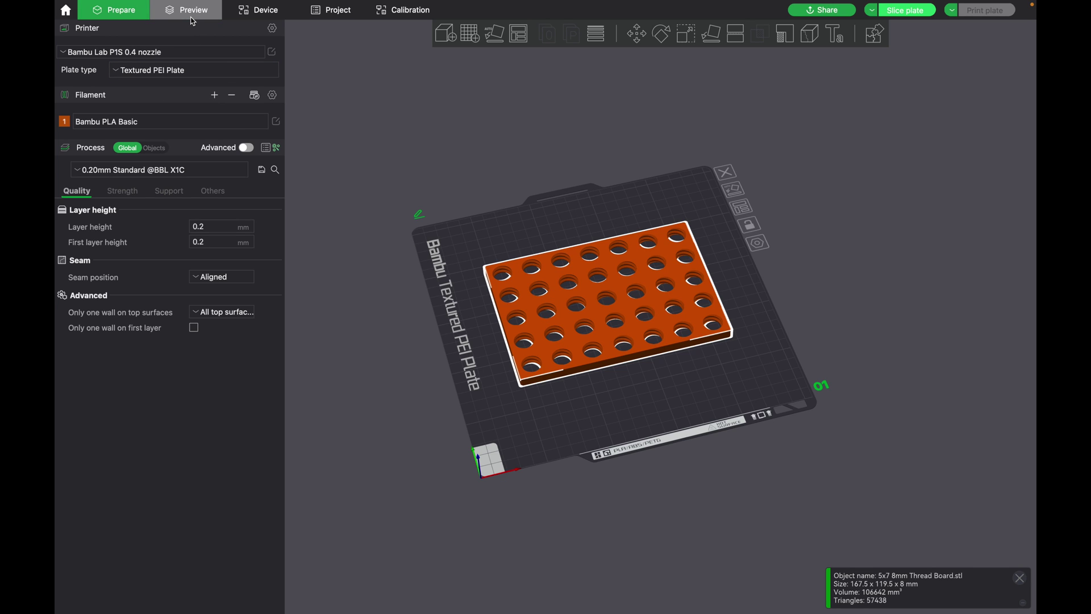
click(911, 12)
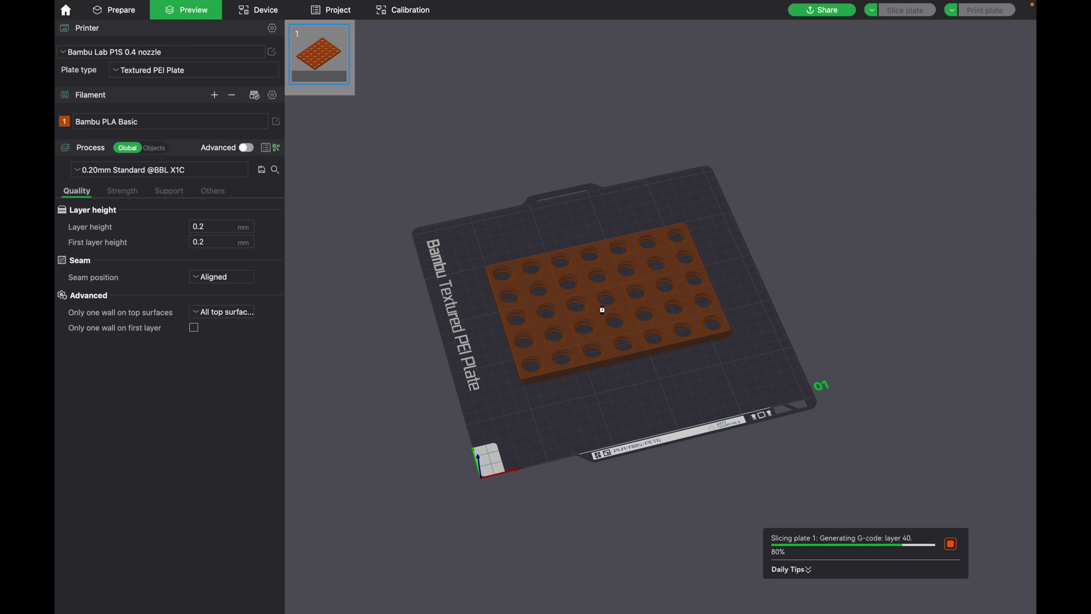
scroll(715, 397, up, 5)
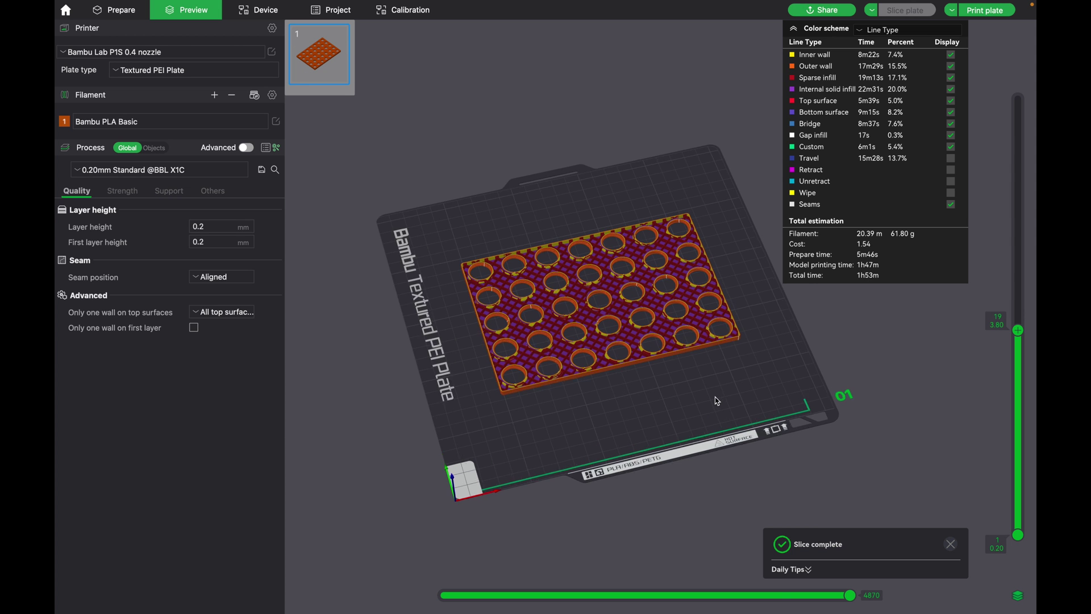
drag(1028, 324, 1000, 96)
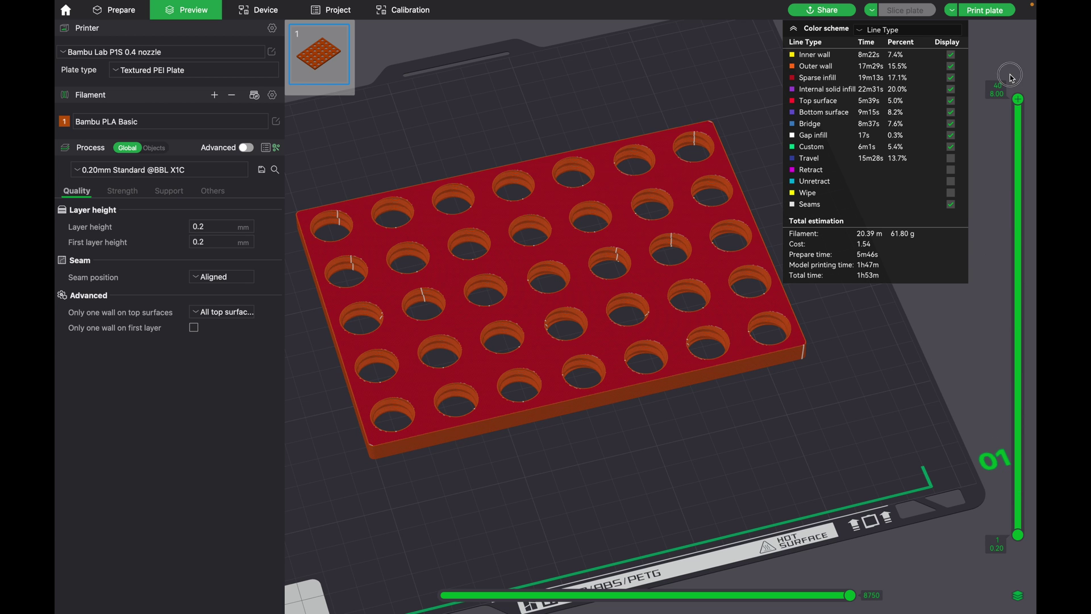
- Return to plate preparation and deselect the 0.4mm nozzle of the Bambu Lab P1P in the printer selection
click(116, 10)
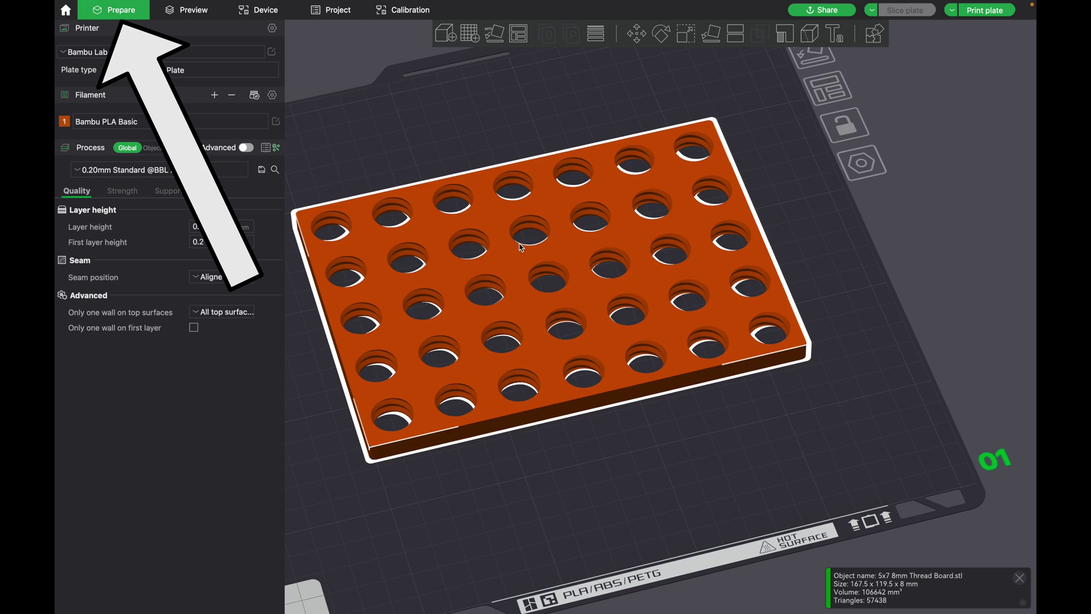
scroll(496, 283, down, 5)
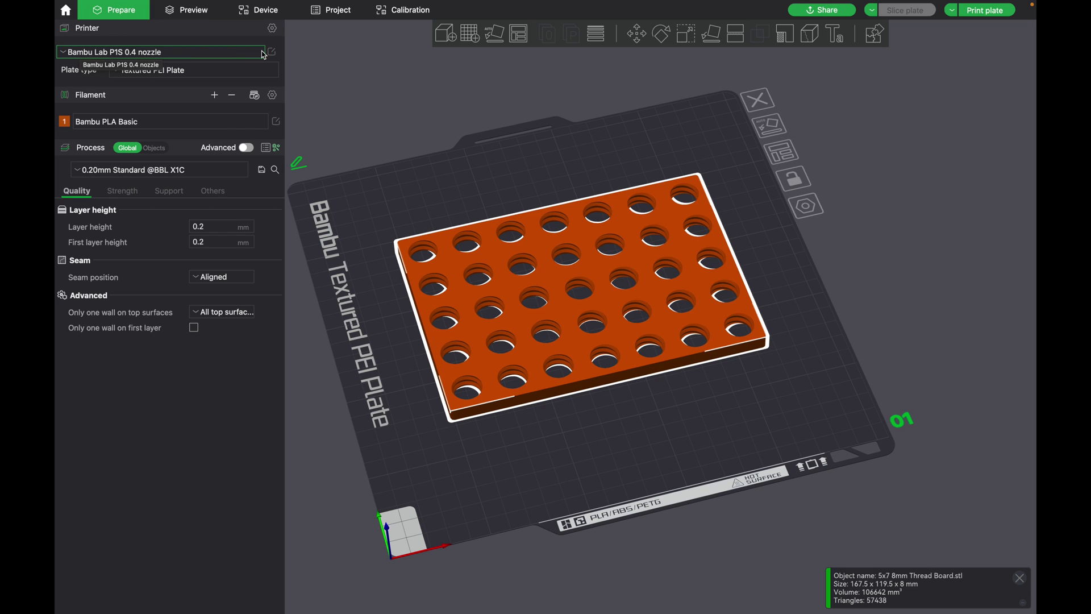
click(274, 29)
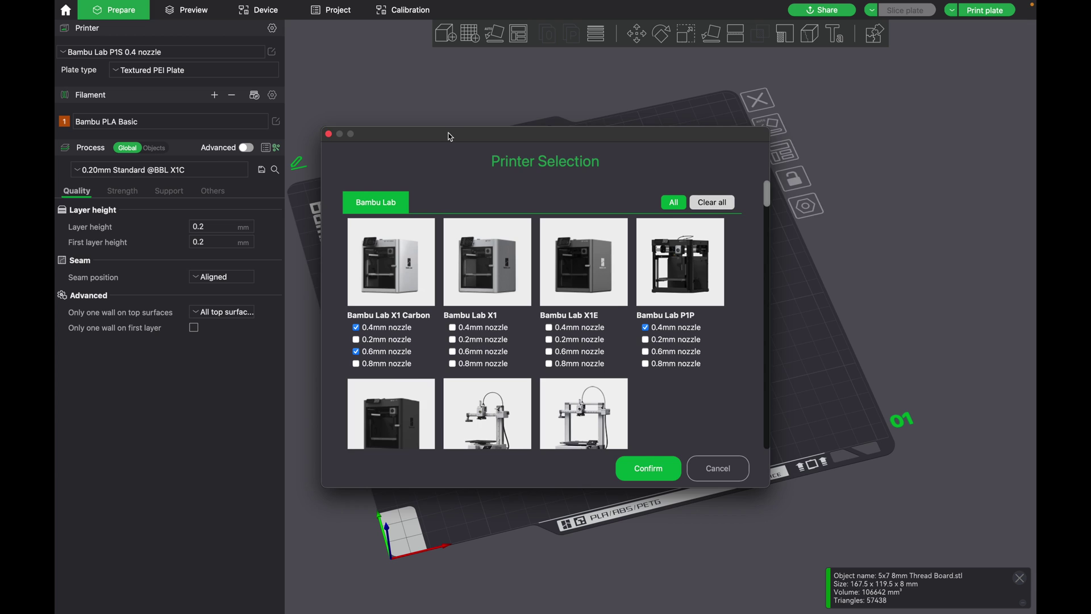
drag(447, 136, 513, 120)
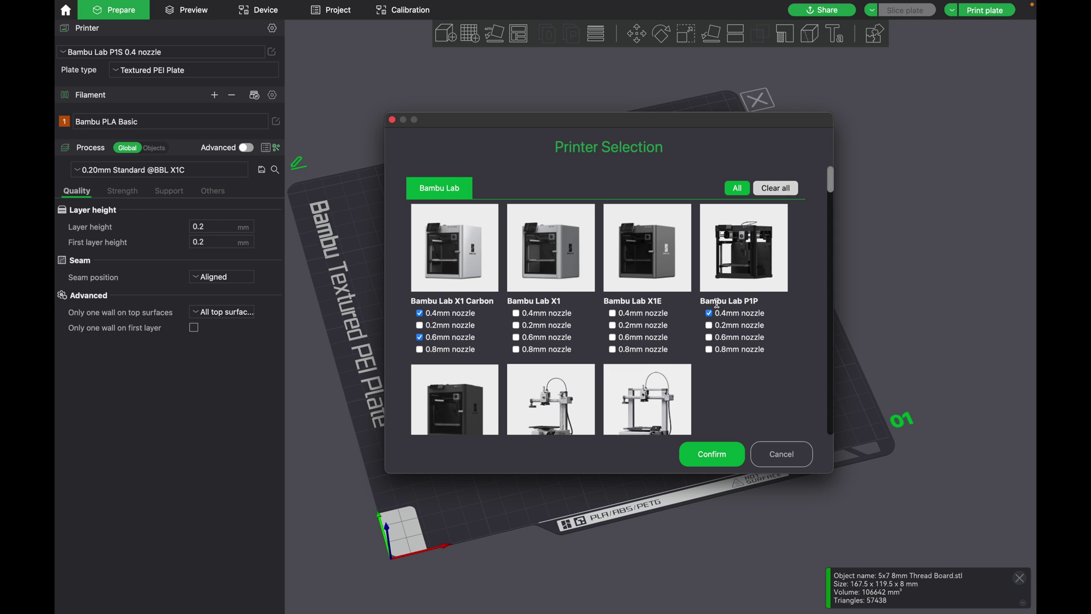
scroll(694, 306, down, 1)
click(710, 286)
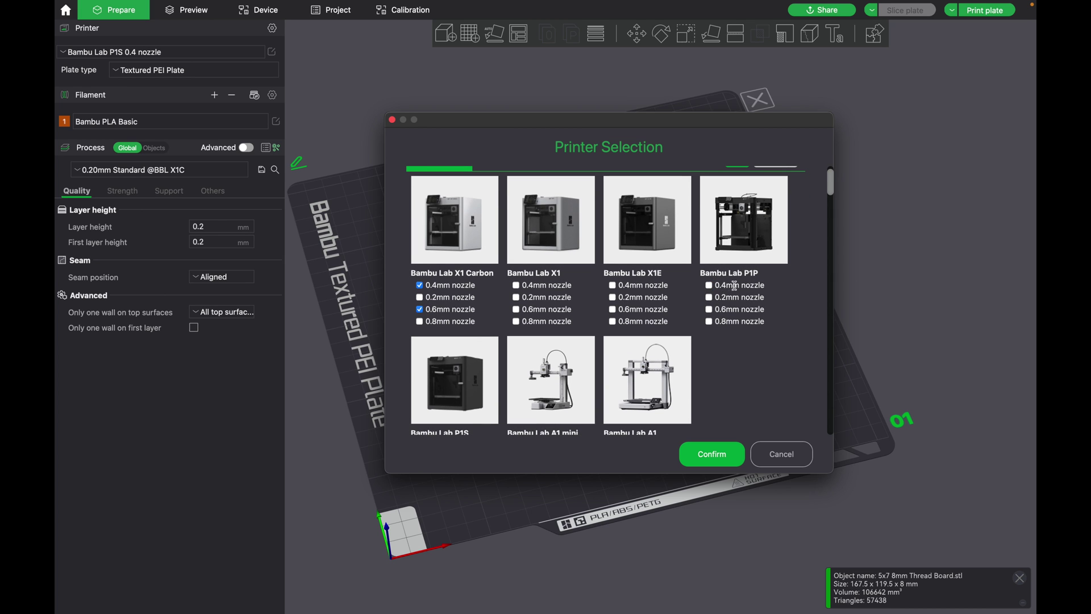
- Look through the remaining Bambu Lab, Voxelab and Elegoo printers offered in the printer selection
scroll(733, 291, down, 4)
scroll(735, 292, down, 1)
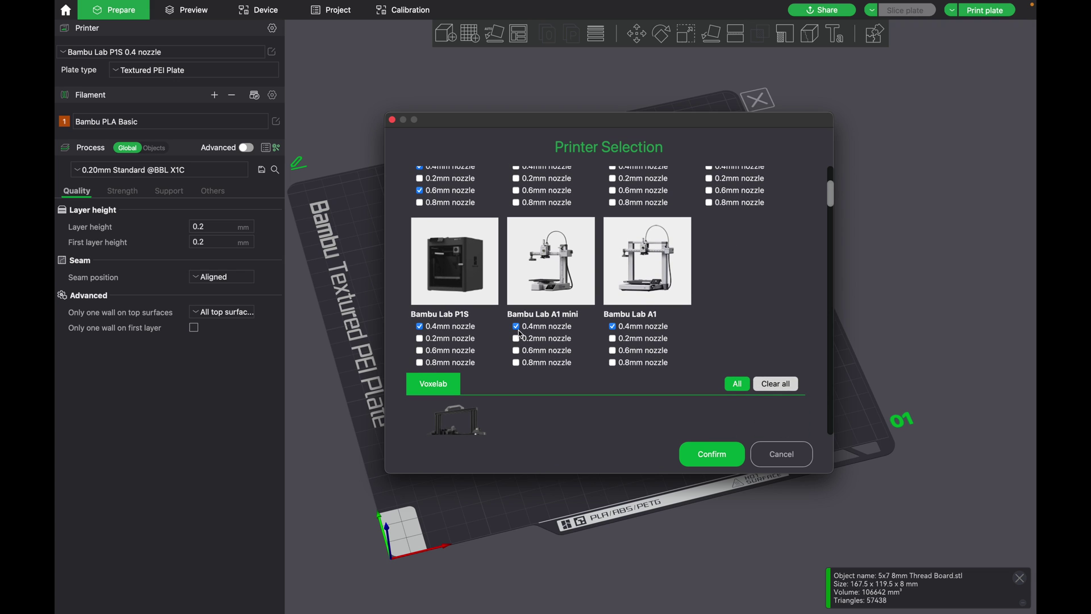
scroll(620, 331, down, 10)
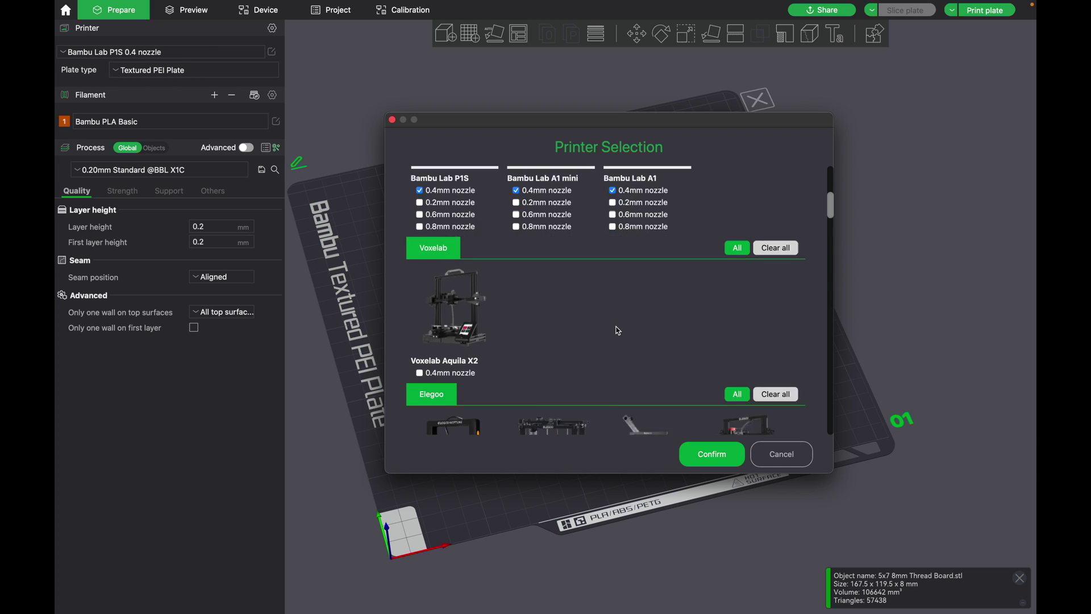
scroll(574, 342, down, 2)
scroll(574, 342, down, 2)
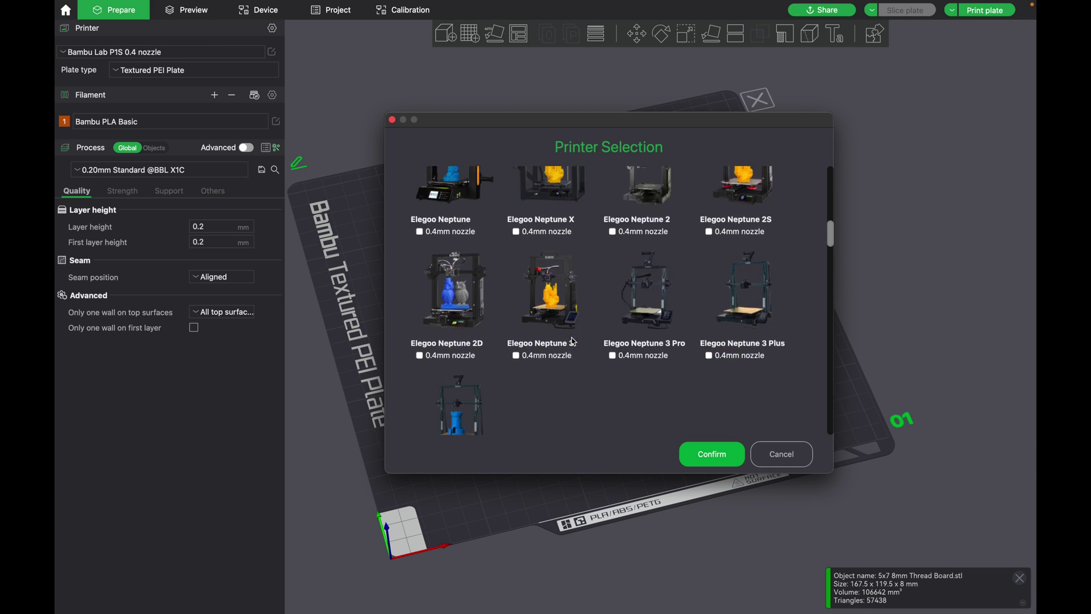
scroll(573, 342, up, 15)
scroll(574, 342, up, 2)
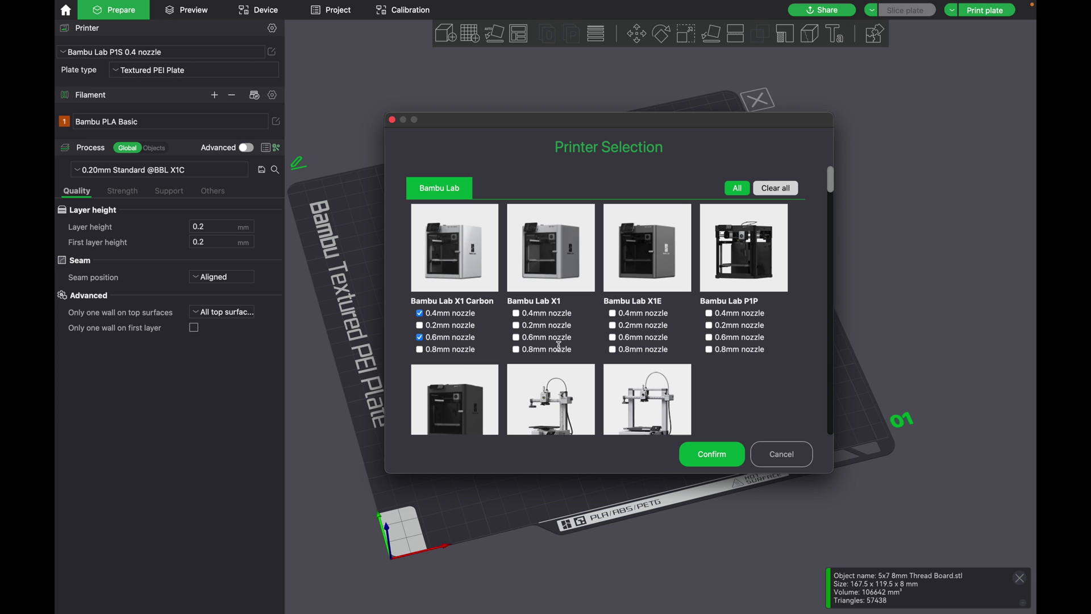
- Confirm the printer selection and choose Bambu Lab P1S 0.4 nozzle as the active printer
click(707, 455)
click(95, 55)
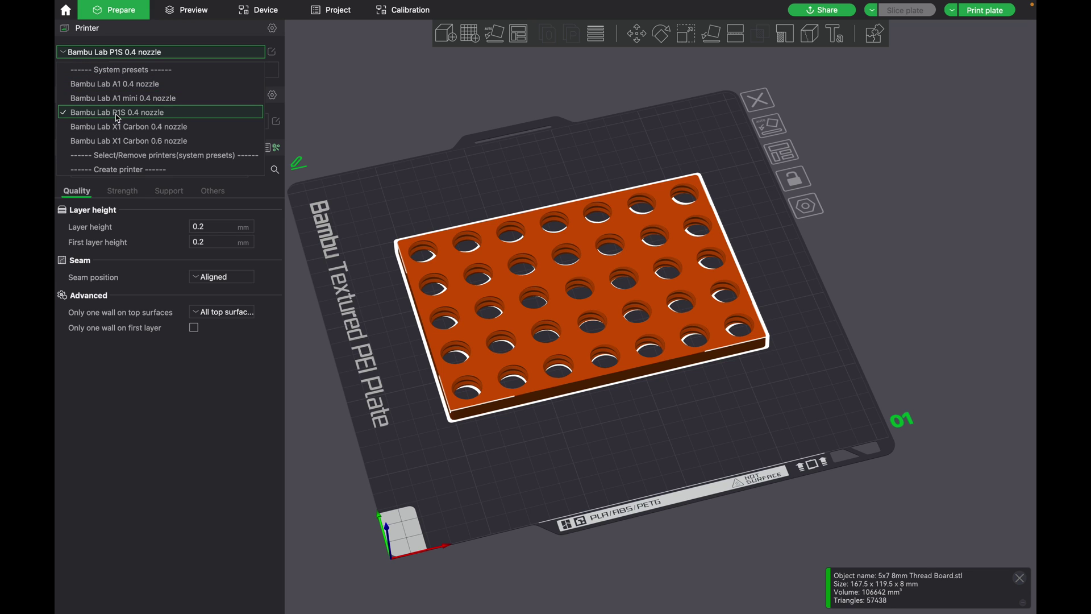
click(214, 112)
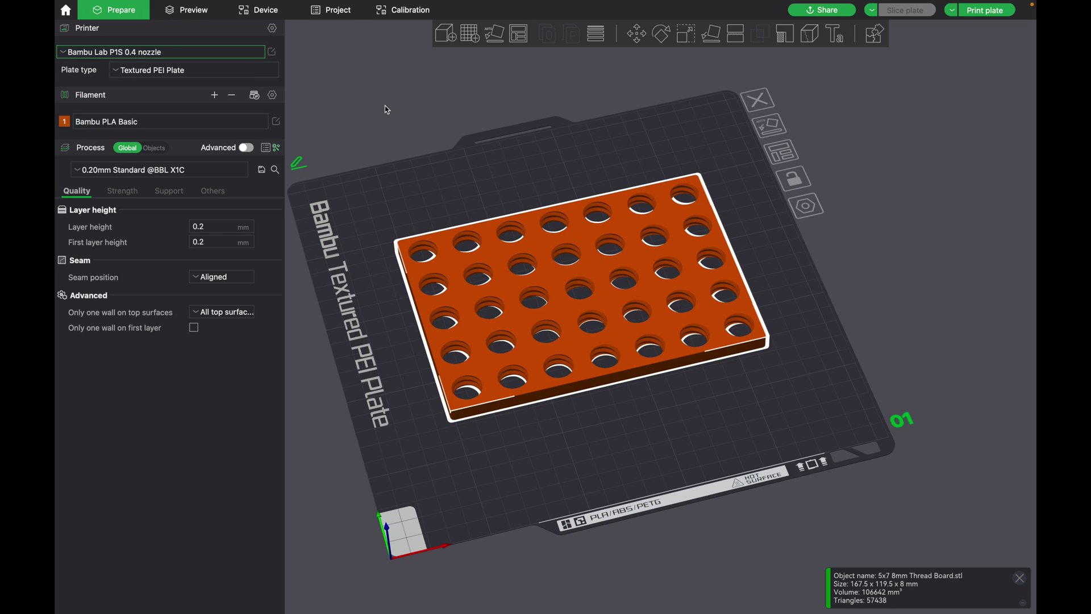
- Look through the AMS filaments and system presets available for filament 1
click(112, 123)
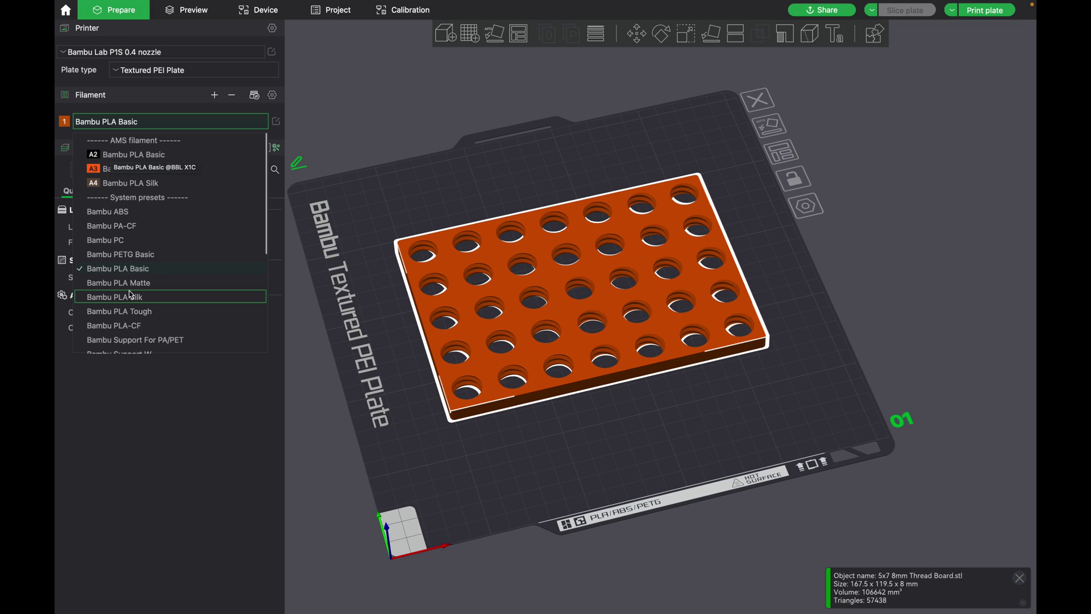
scroll(130, 292, down, 2)
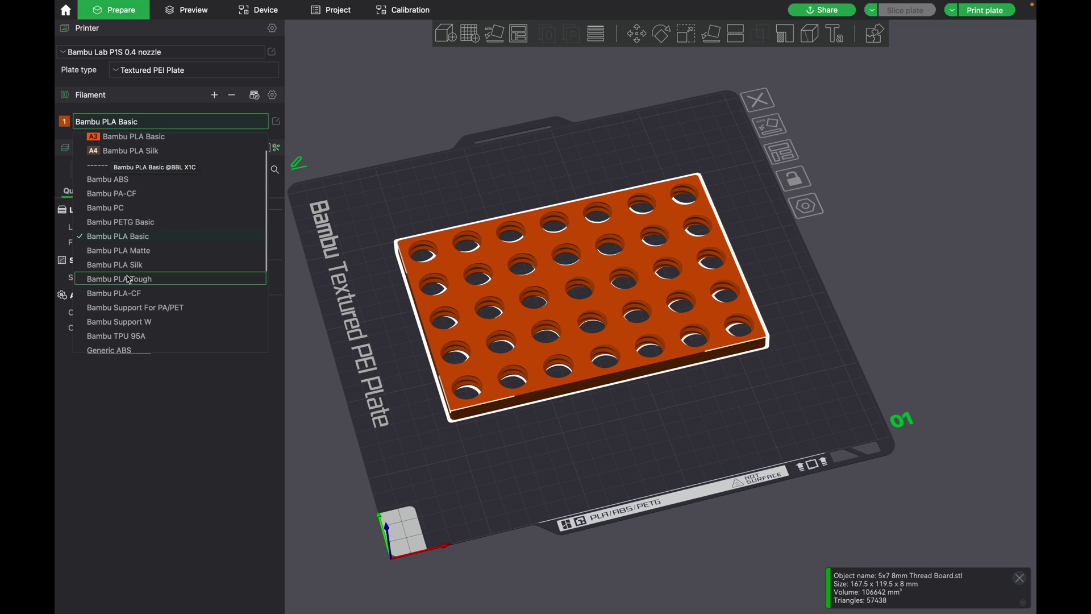
click(349, 107)
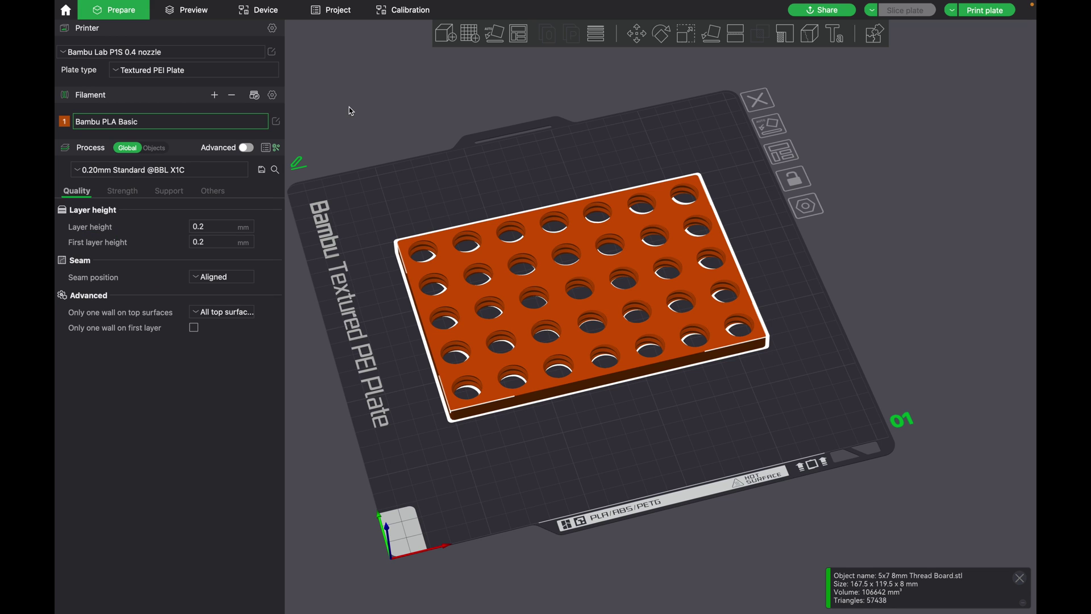
- Try to remove Bambu PLA Silk from the system filaments, and check the list of available filament presets
click(275, 98)
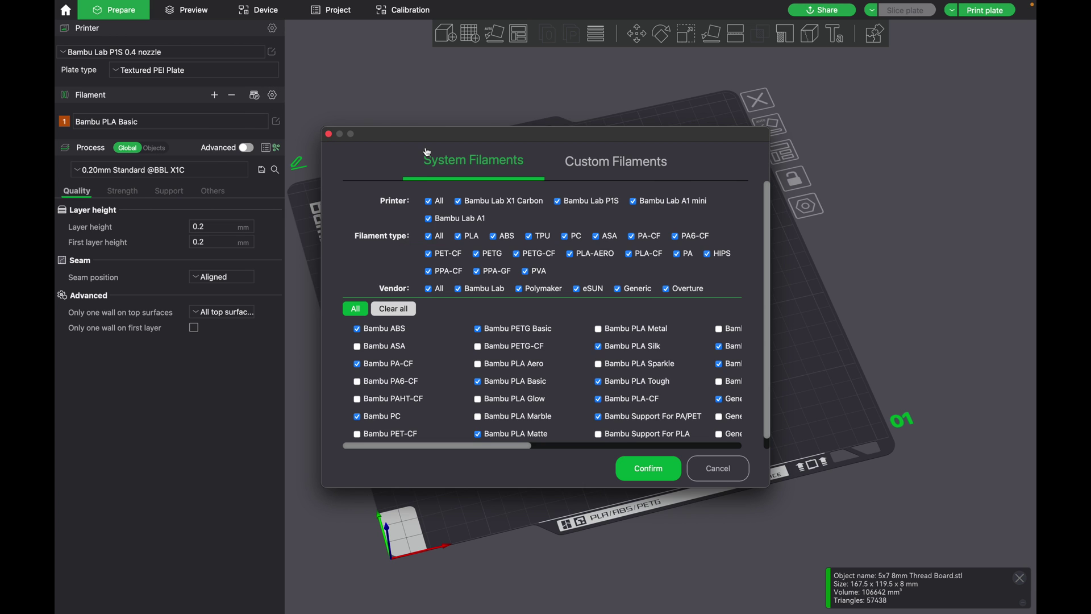
drag(439, 138, 457, 122)
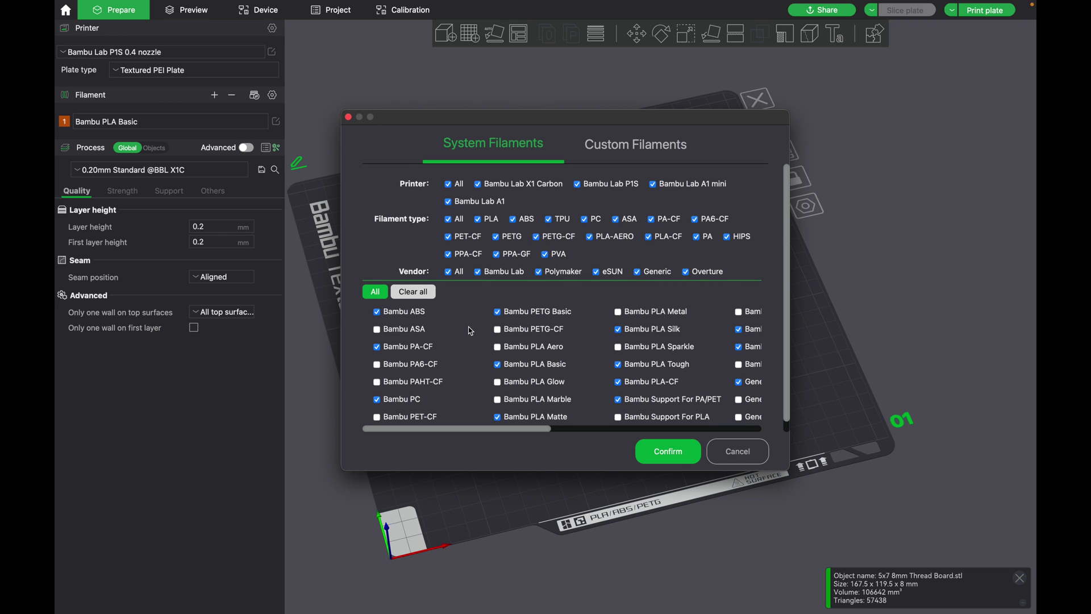
scroll(471, 330, down, 2)
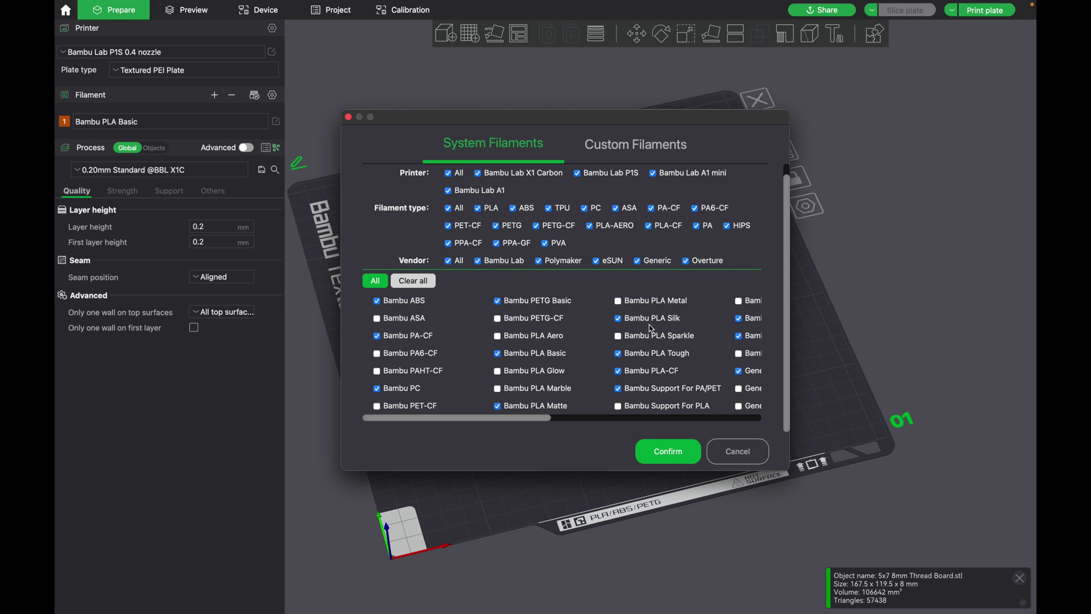
click(619, 320)
click(653, 446)
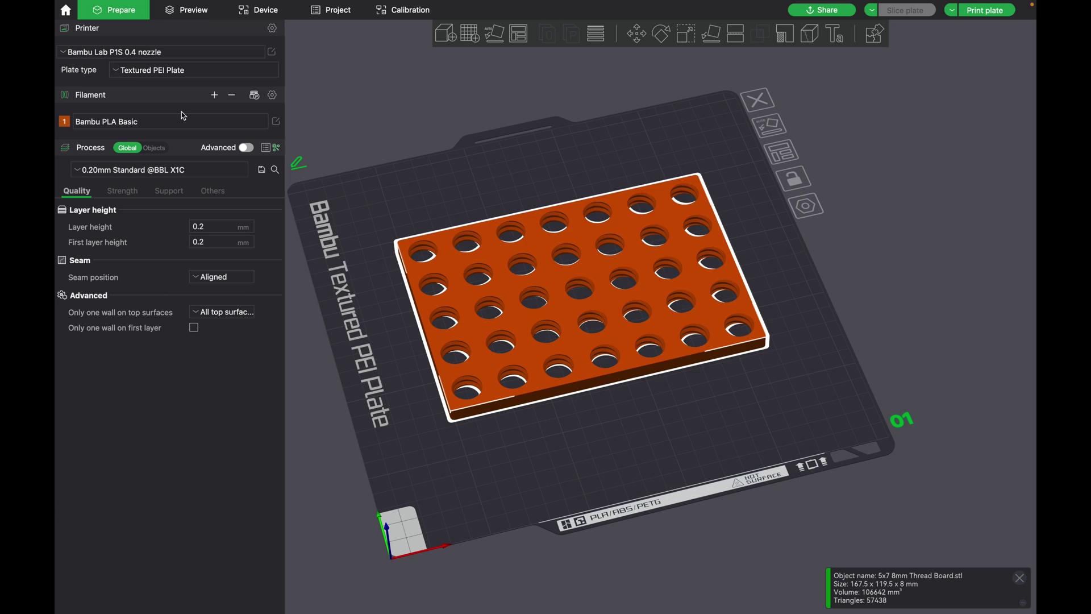
click(142, 124)
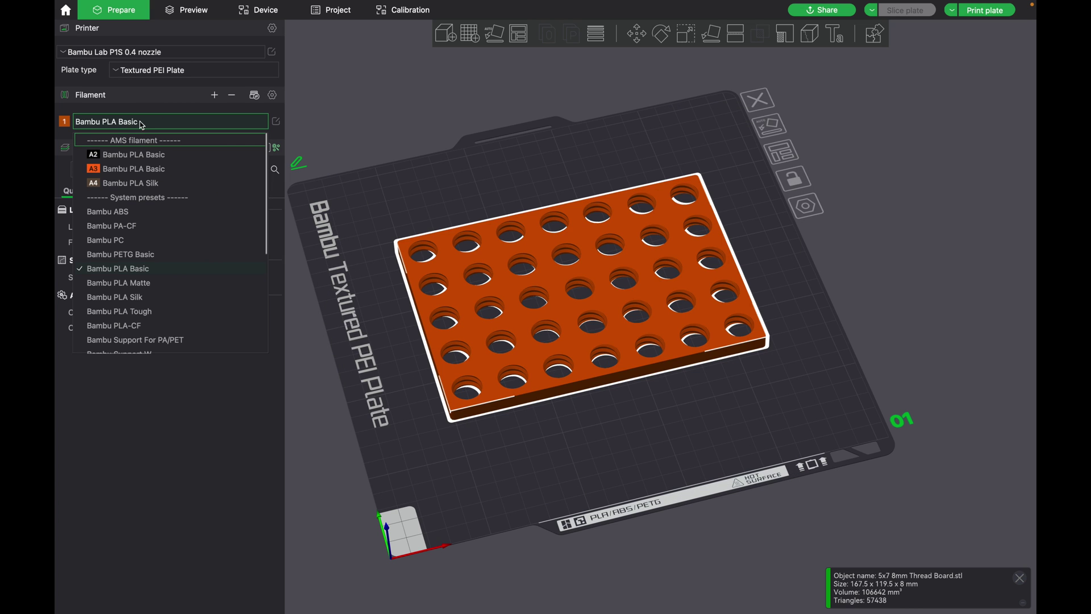
click(291, 154)
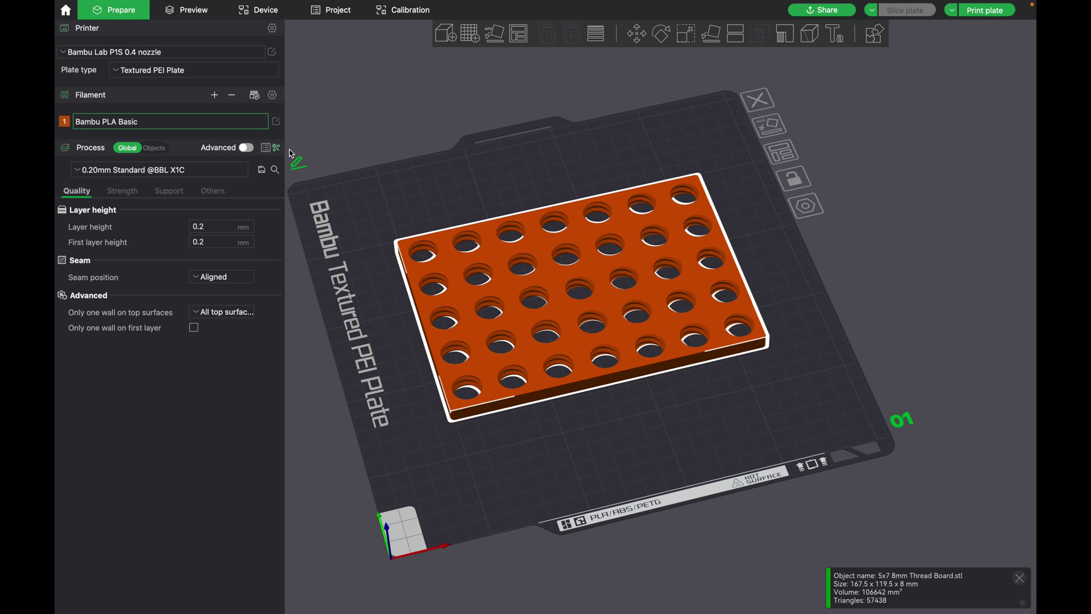
- Change the colour of filament 1 to red
click(65, 122)
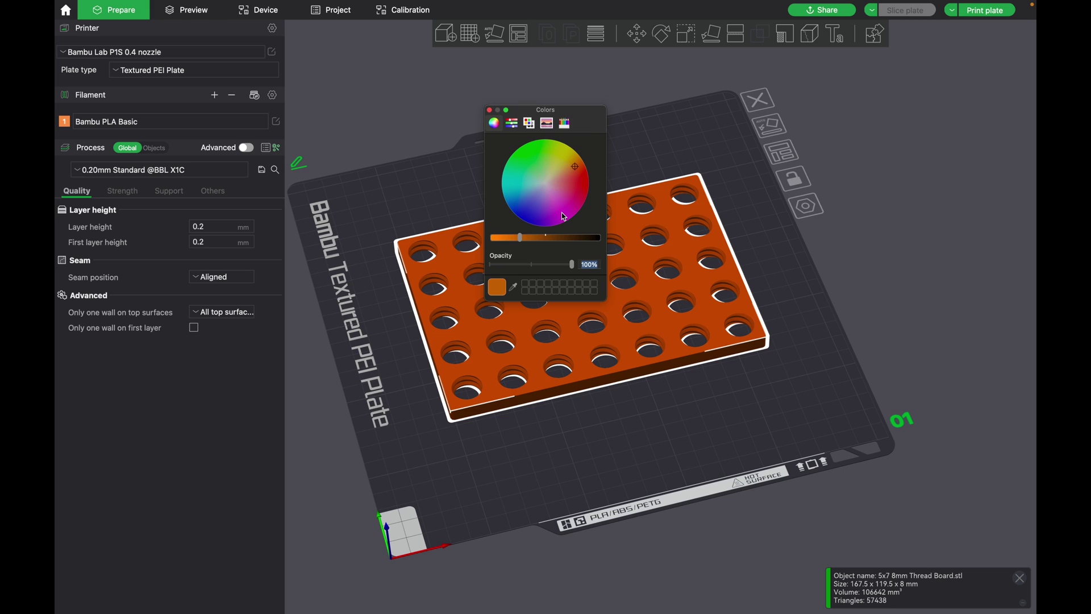
drag(575, 167, 578, 185)
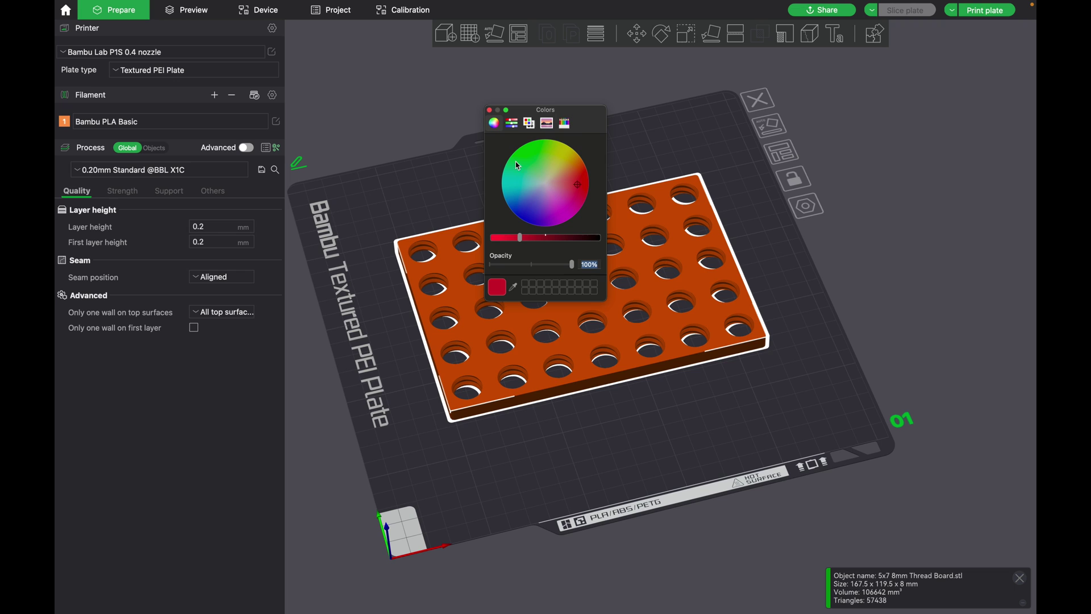
click(488, 109)
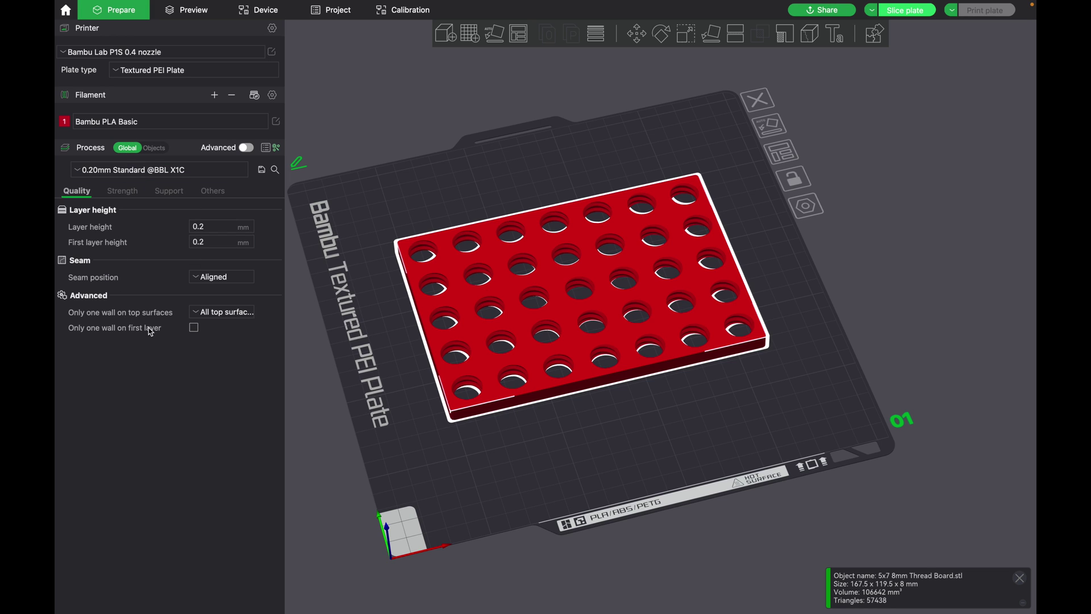
- Exclude the 5x7 8mm Thread Board from printing in the object list, include it again, and return to the global process settings
click(154, 148)
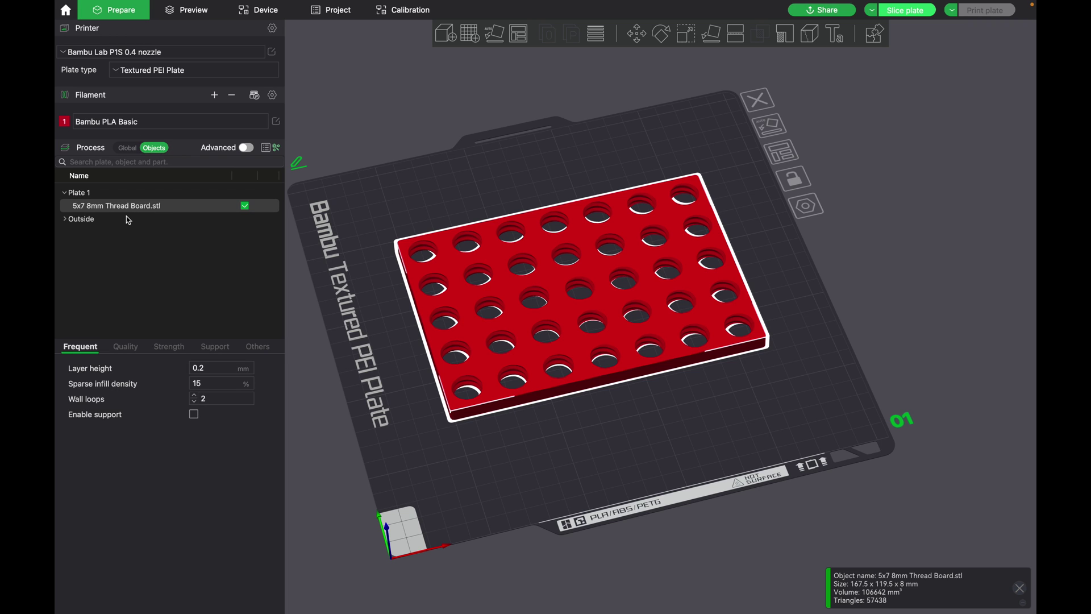
click(244, 206)
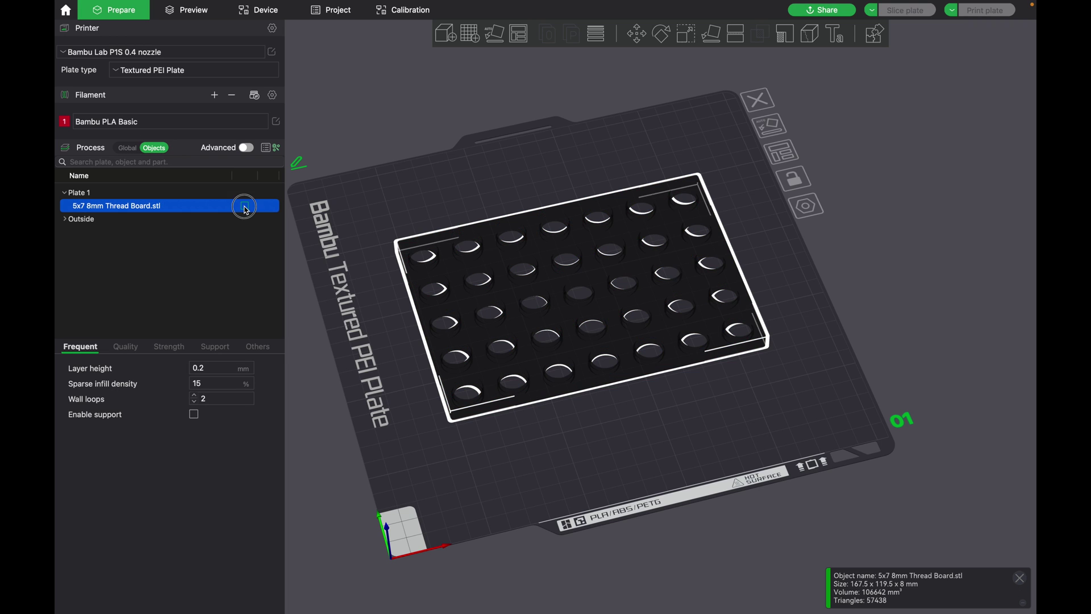
click(245, 206)
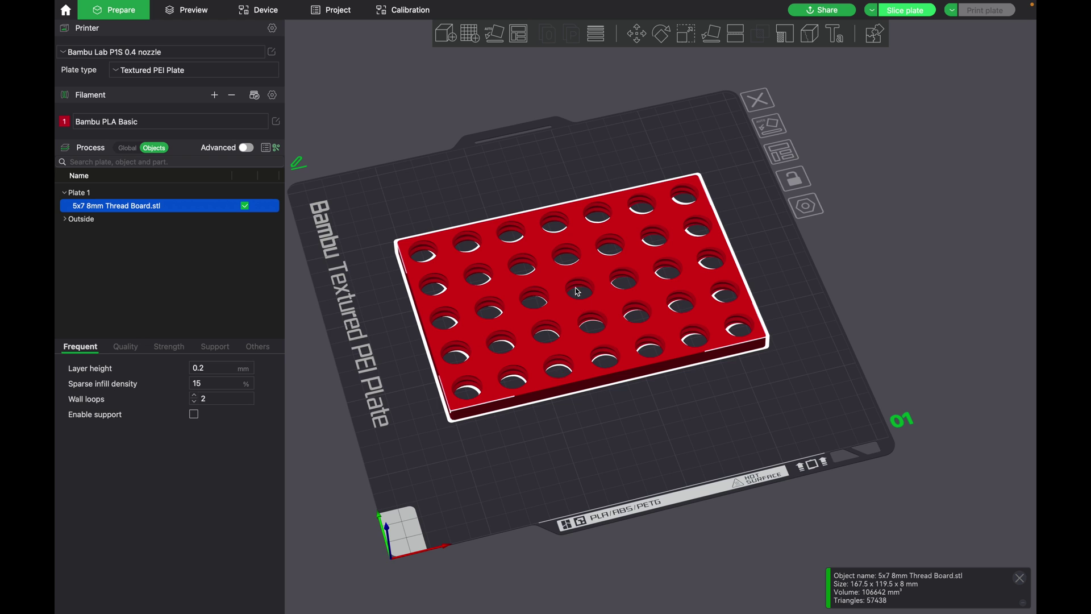
scroll(578, 291, down, 3)
click(580, 388)
drag(579, 388, 575, 385)
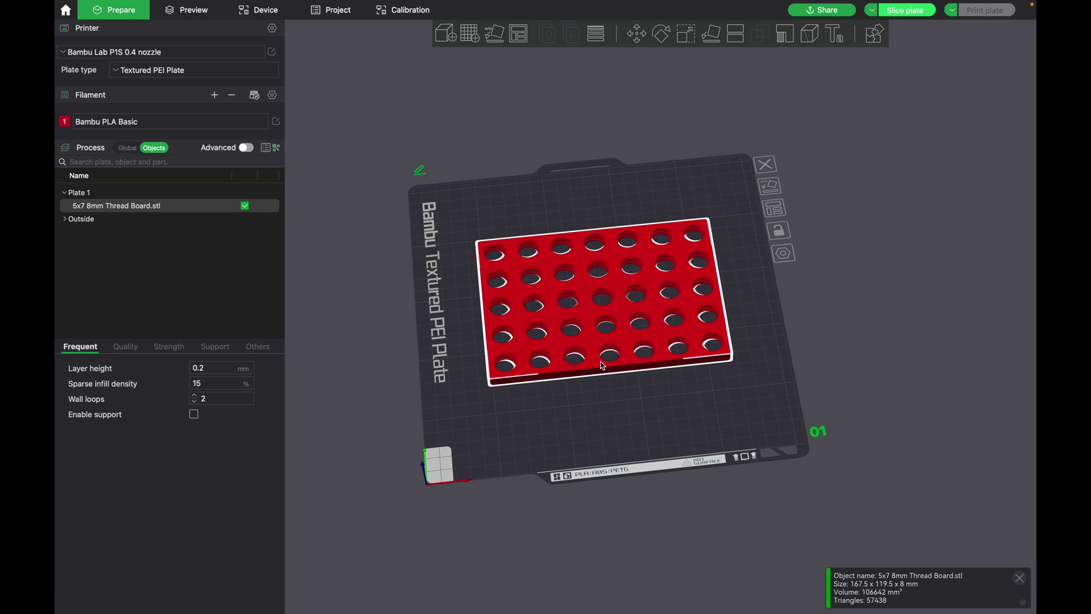
drag(585, 386, 591, 392)
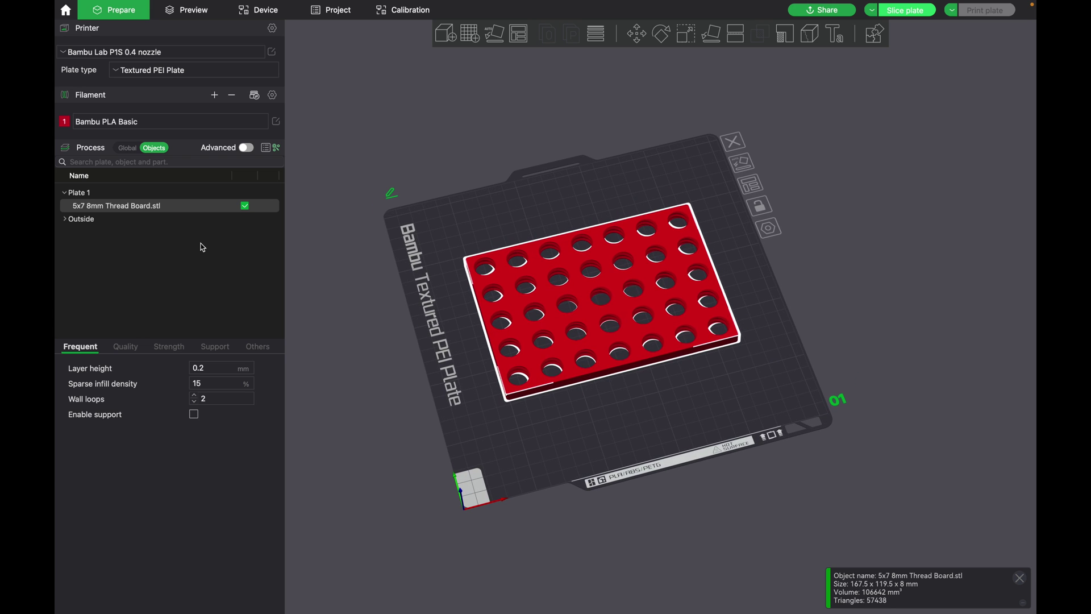
click(127, 148)
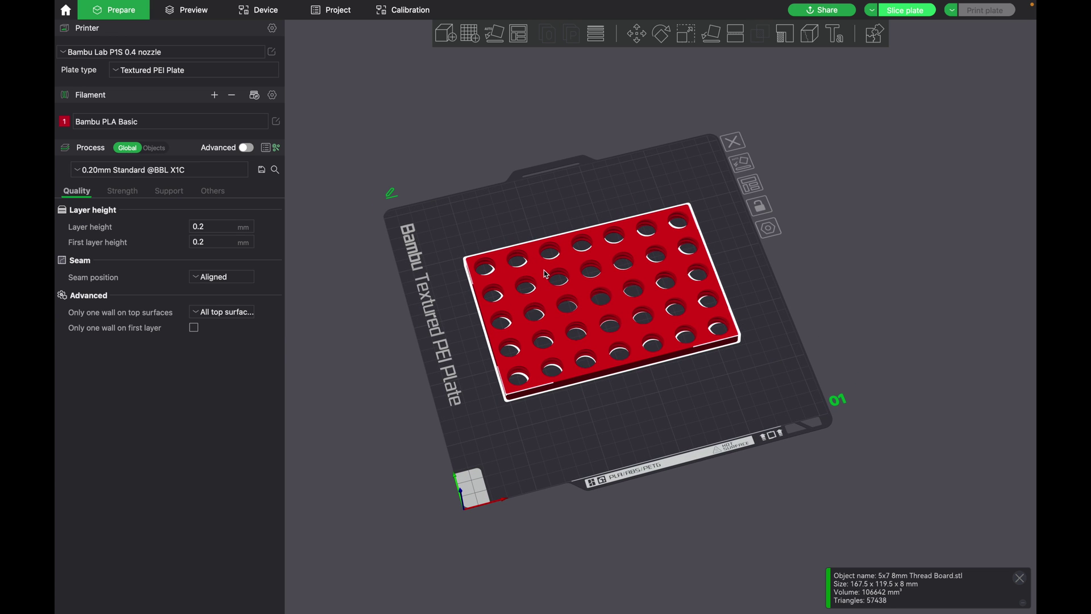
- Shift the thread board slightly toward the back of the build plate
drag(578, 321, 581, 314)
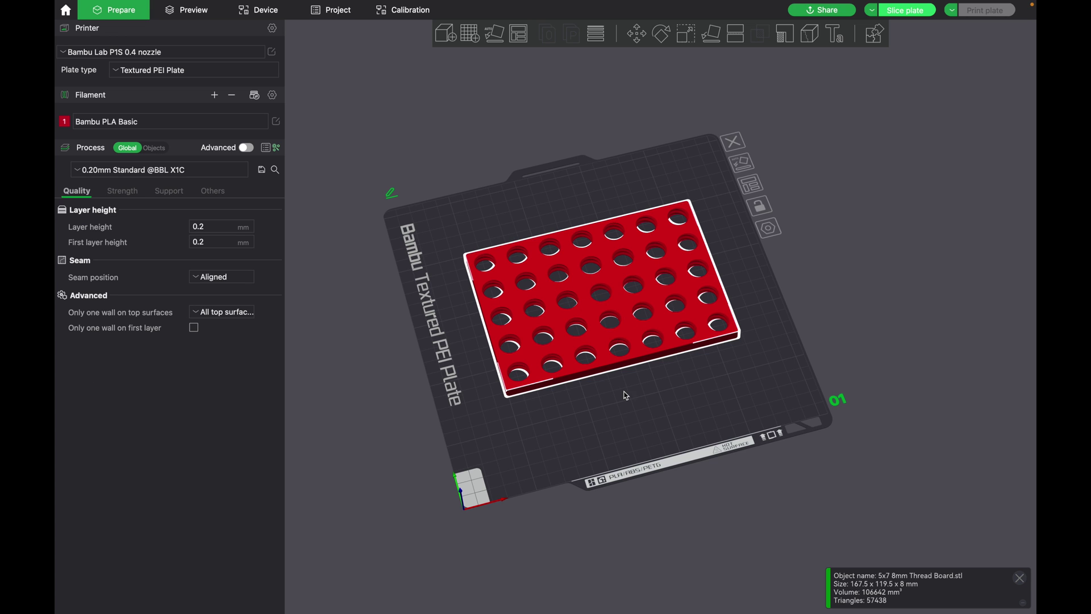
drag(626, 389, 592, 408)
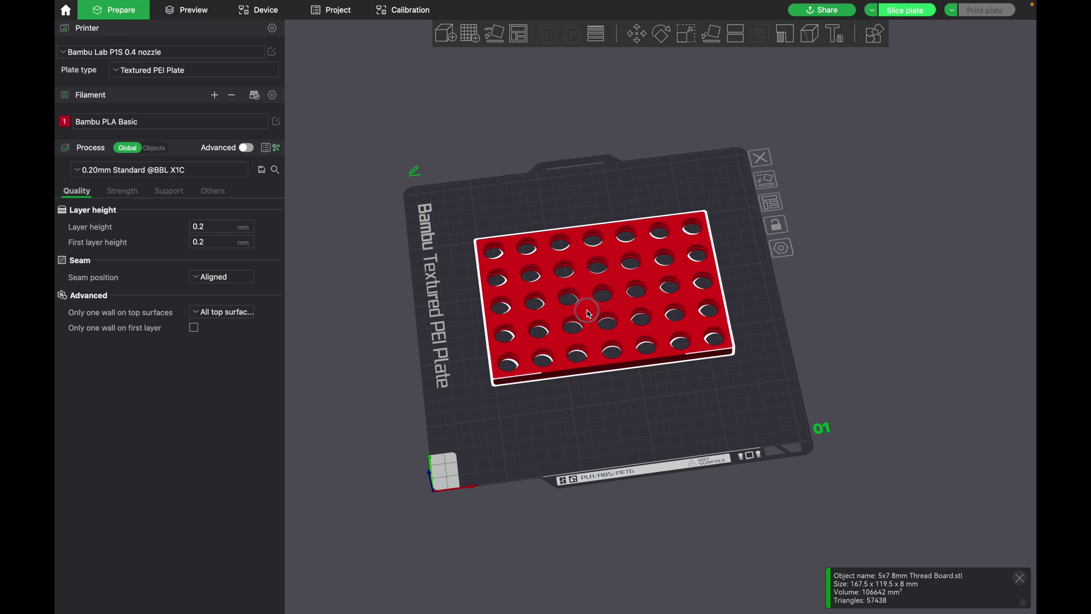
- Nudge the thread board slightly across the build plate
mouse_move(587, 315)
mouse_down()
mouse_move(601, 311)
mouse_move(581, 316)
mouse_up()
drag(585, 398, 589, 391)
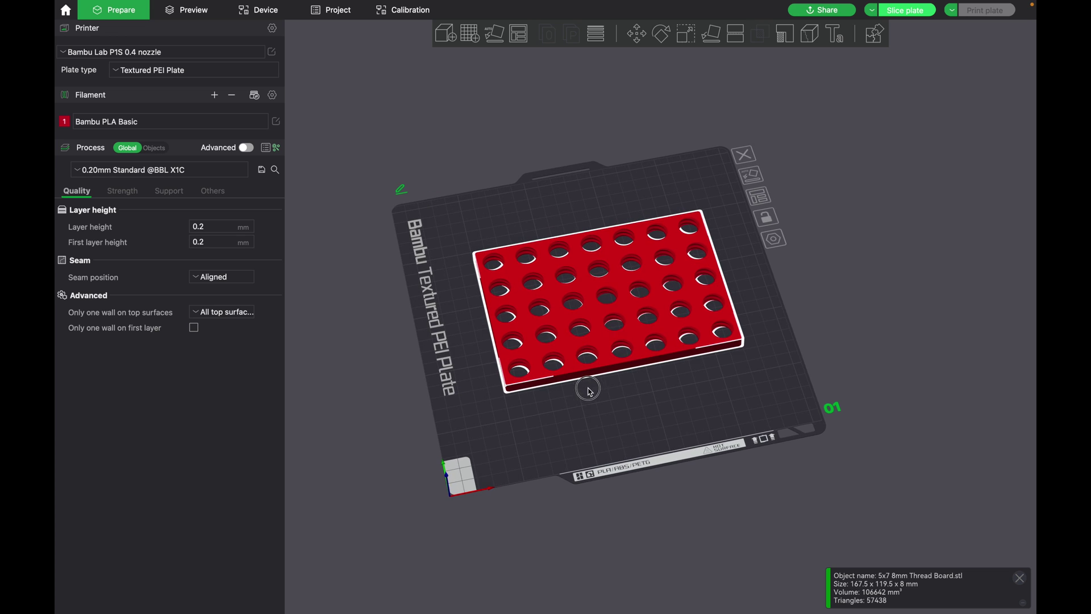
drag(588, 314, 589, 314)
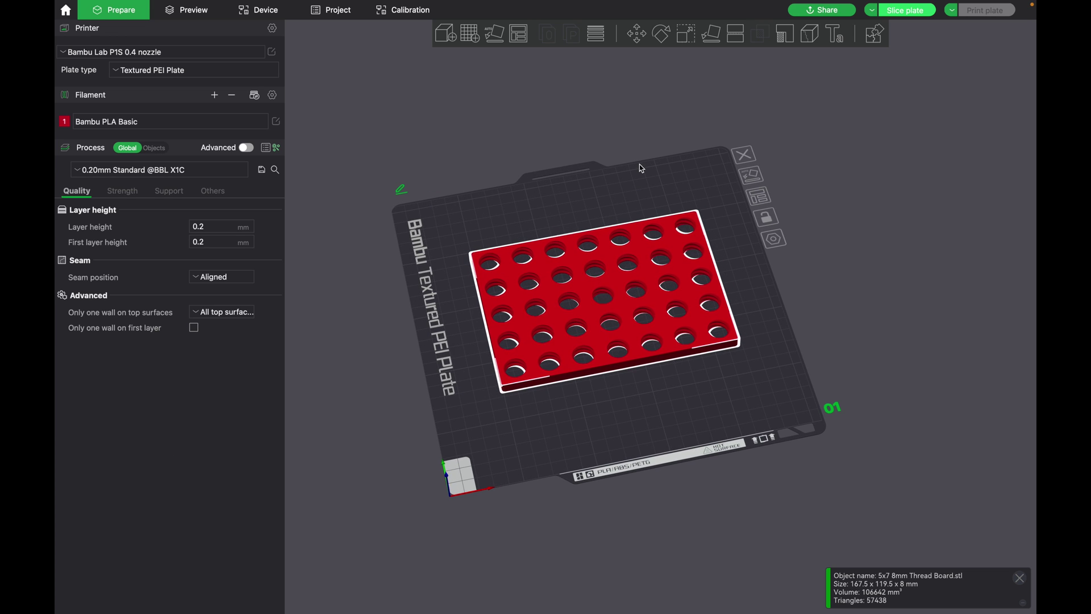
- Rotate the thread board about its Y axis so it stands tilted at a steep angle to the build plate
click(661, 34)
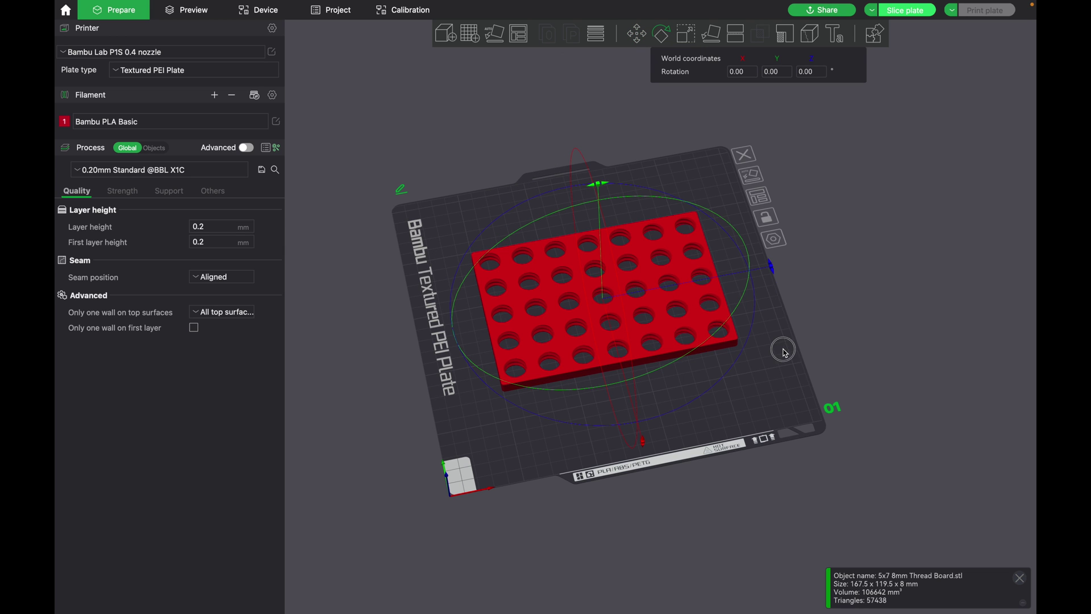
drag(783, 348, 753, 330)
drag(603, 166, 691, 205)
click(691, 392)
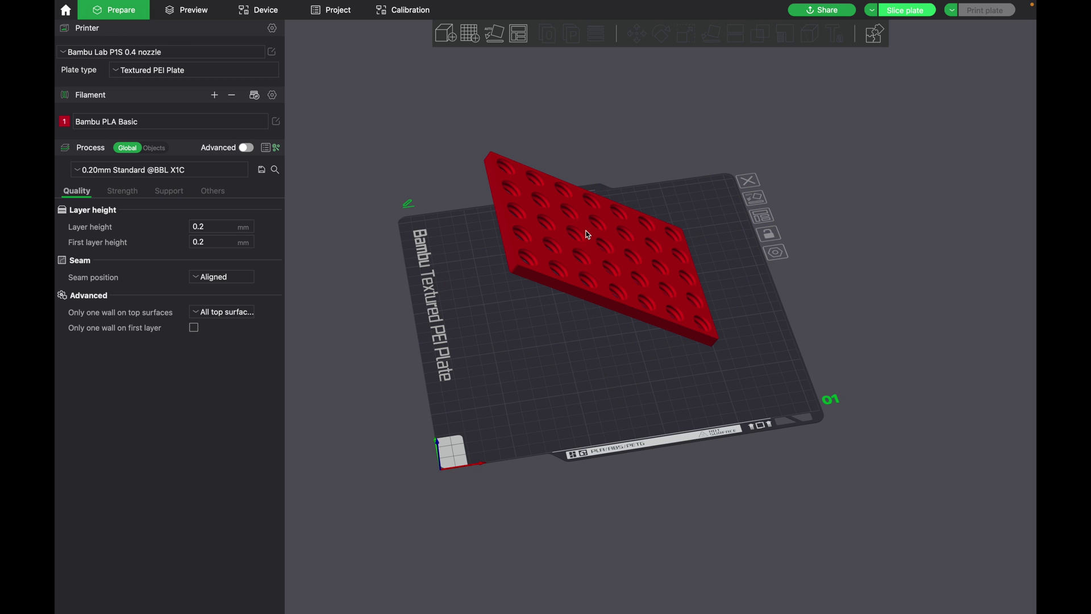
drag(625, 375, 619, 378)
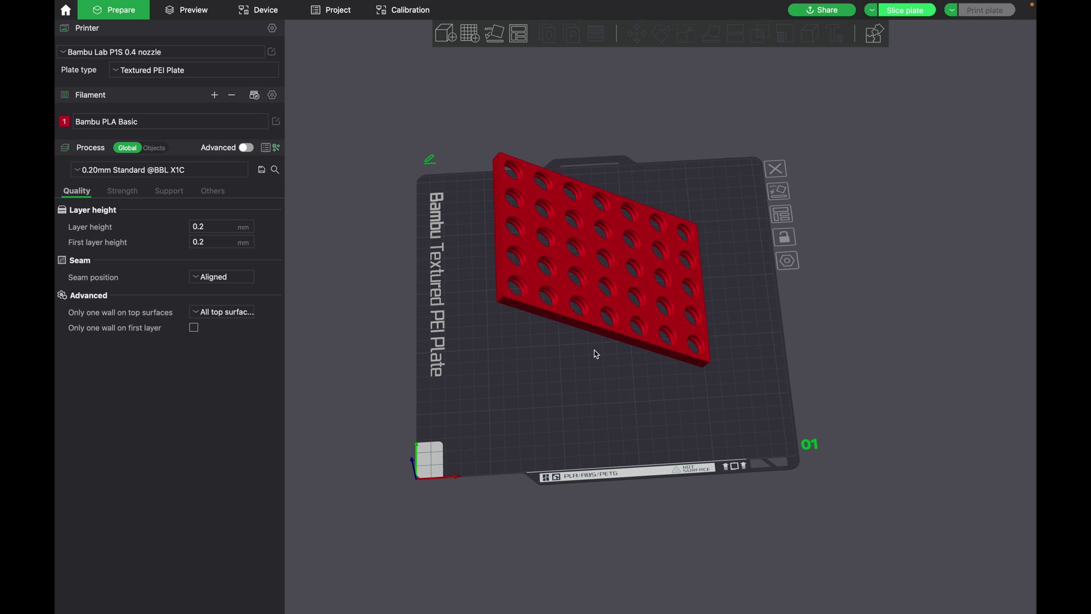
- Lay the tilted thread board flat on the plate with Lay on Face, choosing its large underside as the contact face
click(564, 282)
mouse_move(597, 433)
mouse_down()
mouse_move(613, 418)
mouse_move(598, 432)
mouse_up()
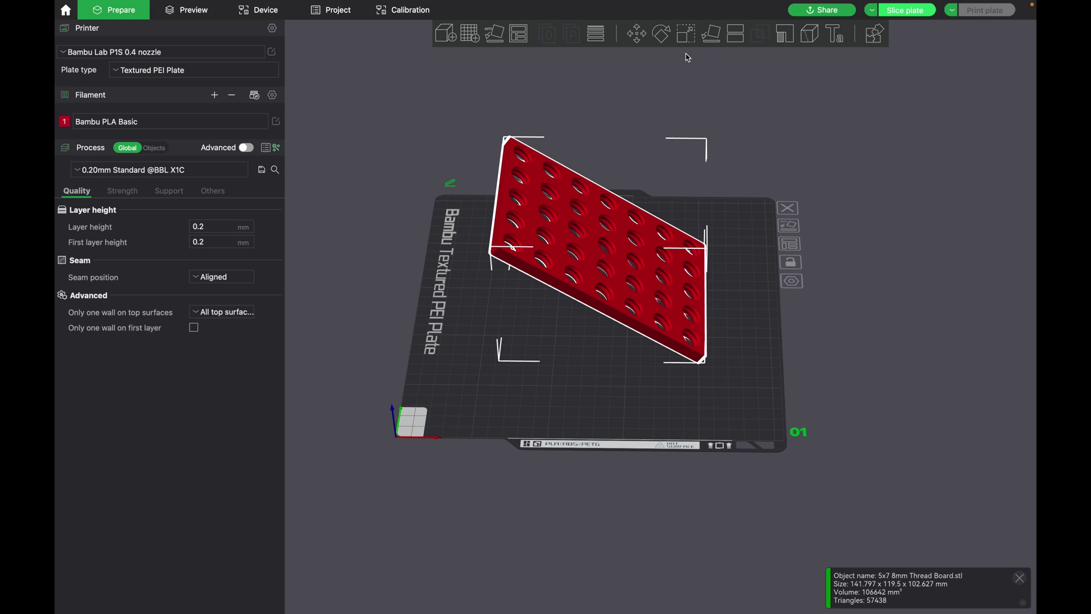
click(711, 35)
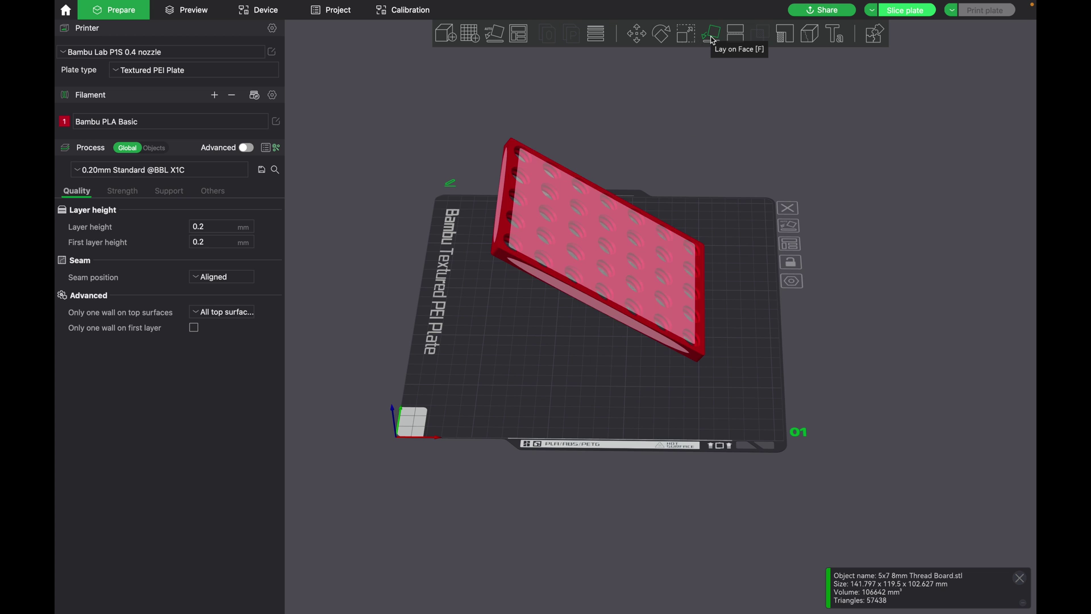
drag(626, 336, 634, 330)
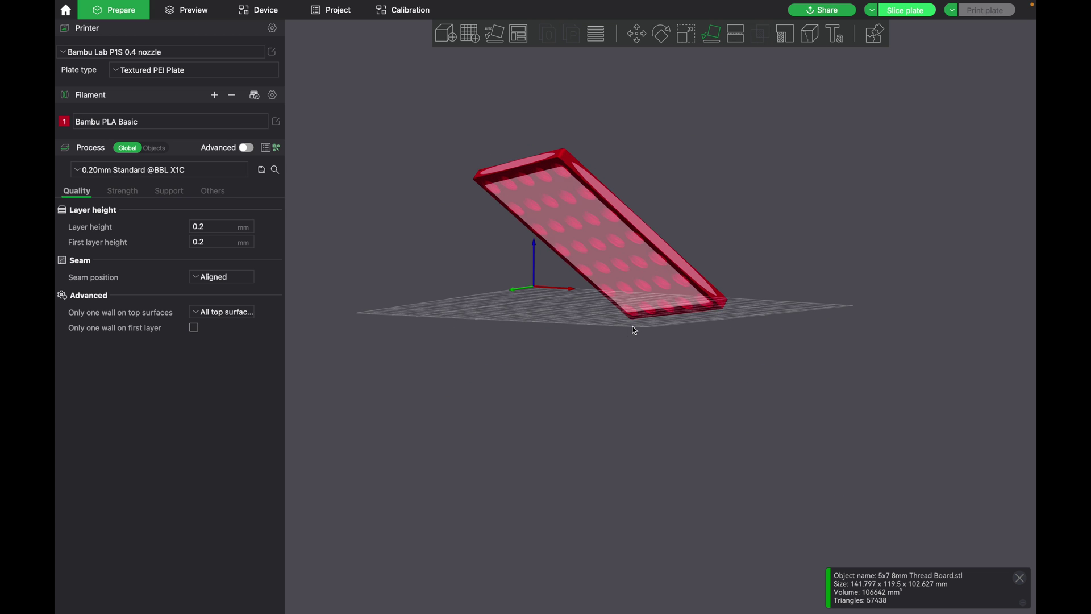
click(610, 260)
drag(701, 216, 682, 230)
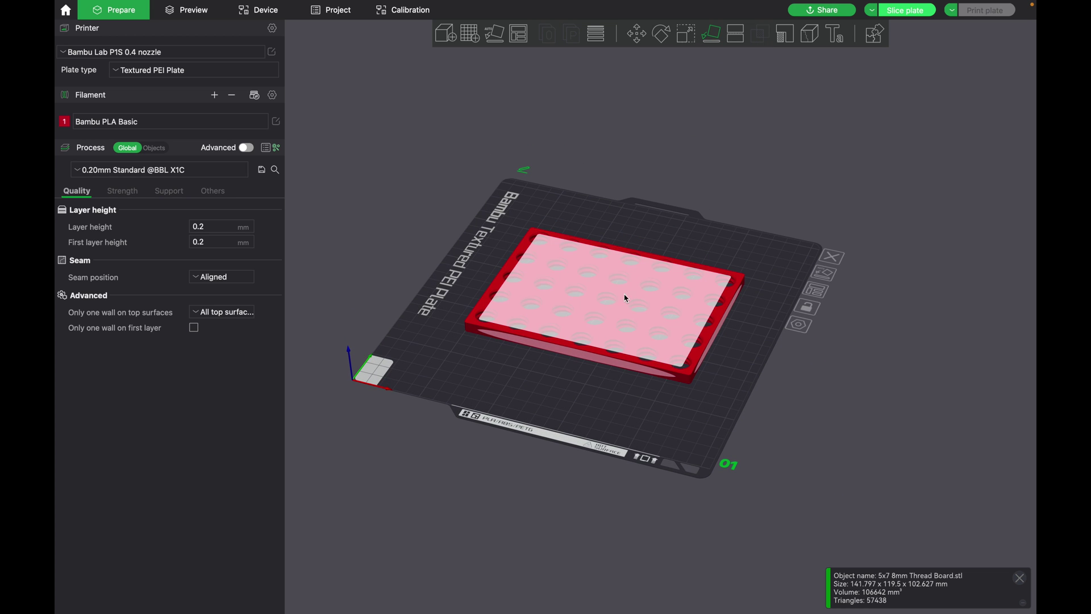
- Undo the Lay on Face placement of the thread board and leave the tool
click(648, 148)
key(ctrl+z)
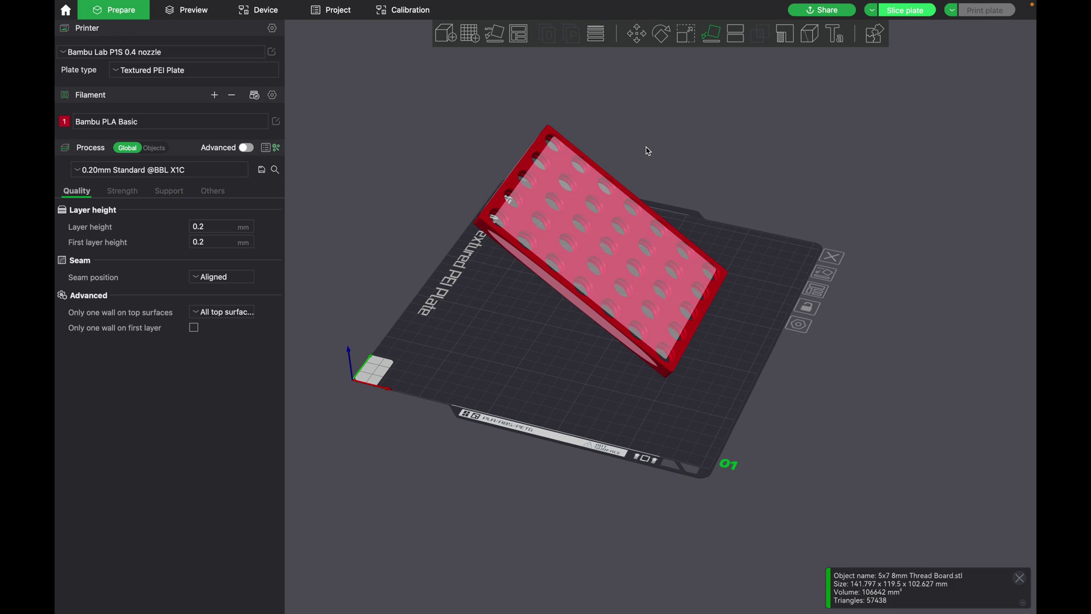
key(ctrl+y)
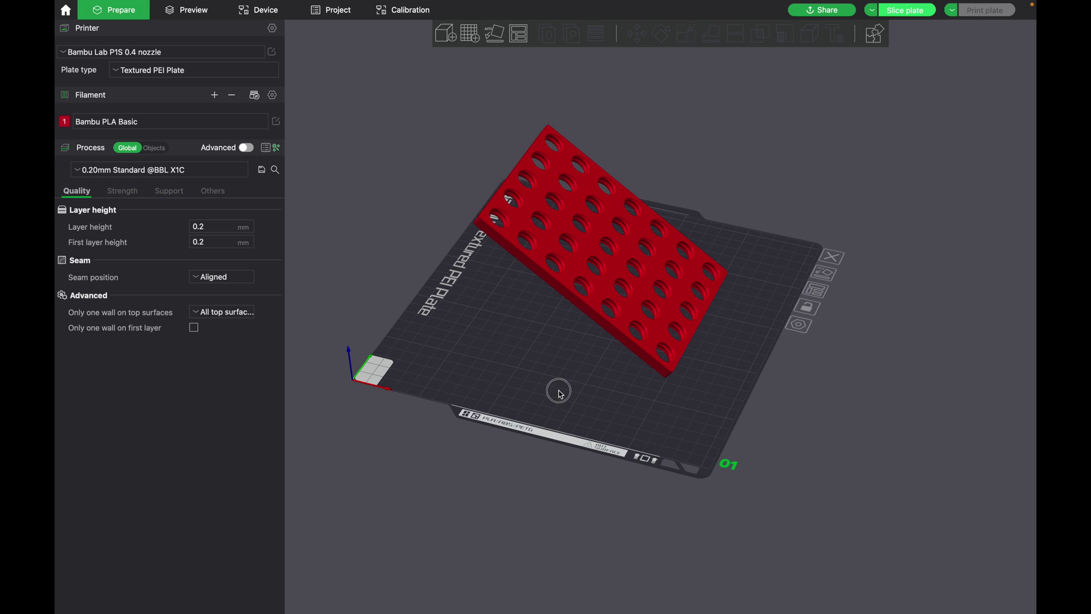
- Auto-orient the tilted thread board so it lies flat, and auto-arrange it on the plate
drag(557, 390, 628, 311)
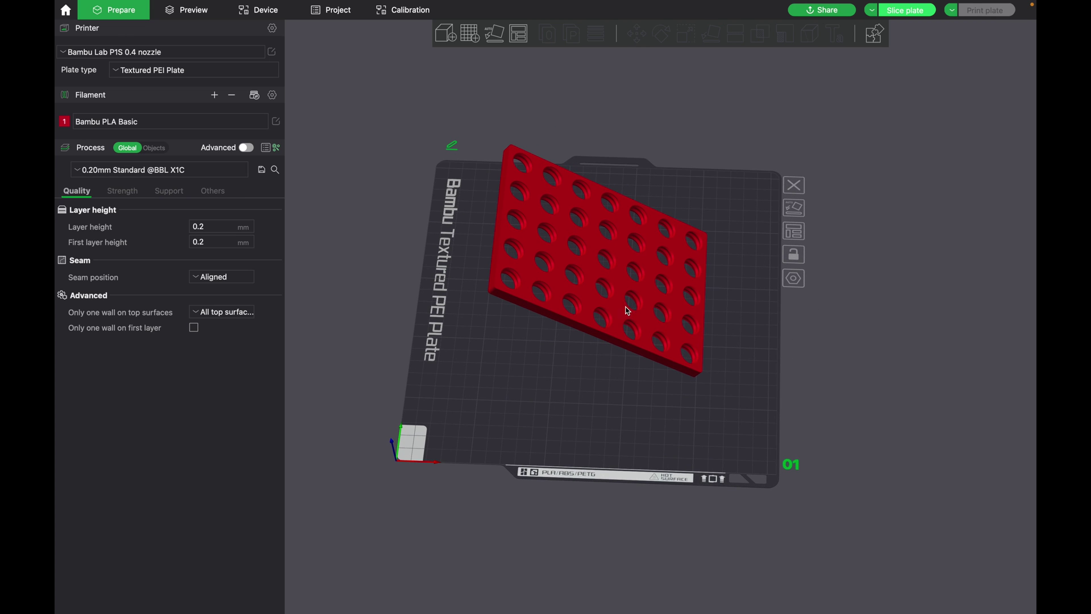
click(794, 212)
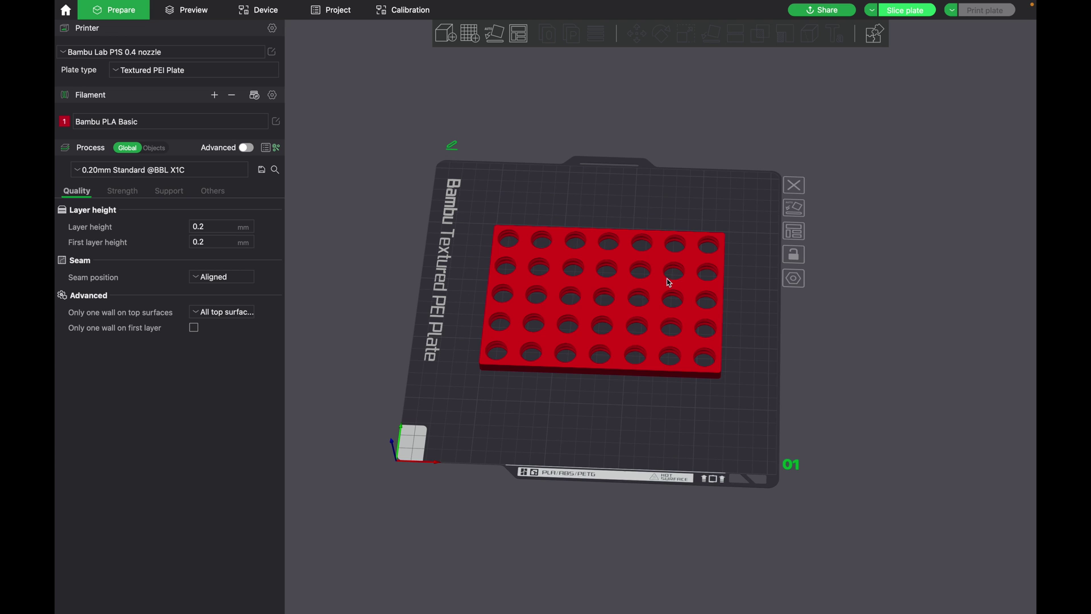
click(800, 236)
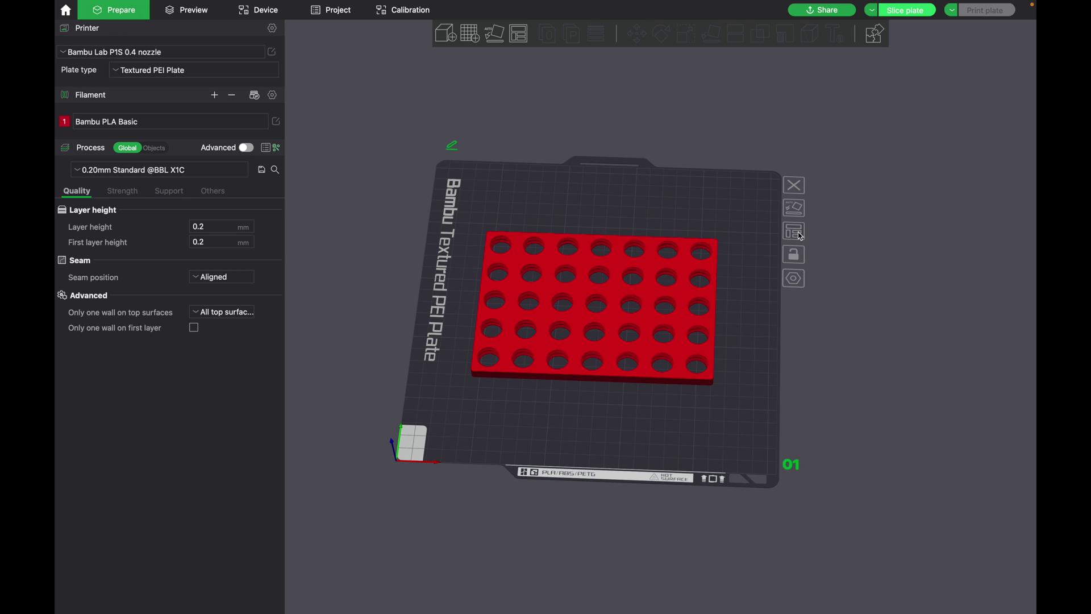
- Move the thread board to the front of the plate and make a copy of it
drag(621, 316, 606, 390)
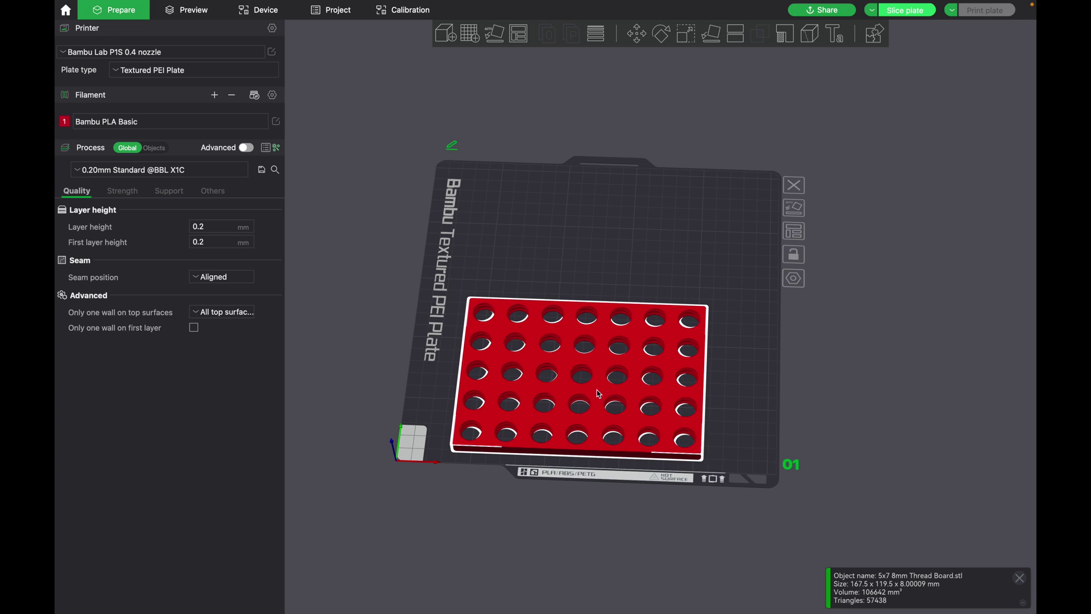
right_click(600, 392)
click(609, 392)
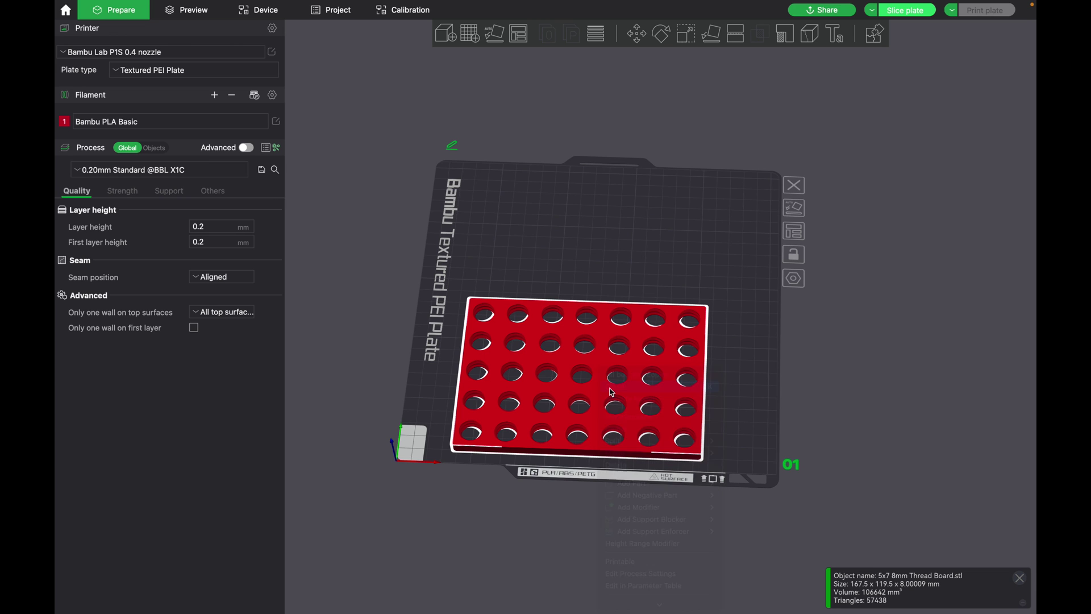
click(572, 320)
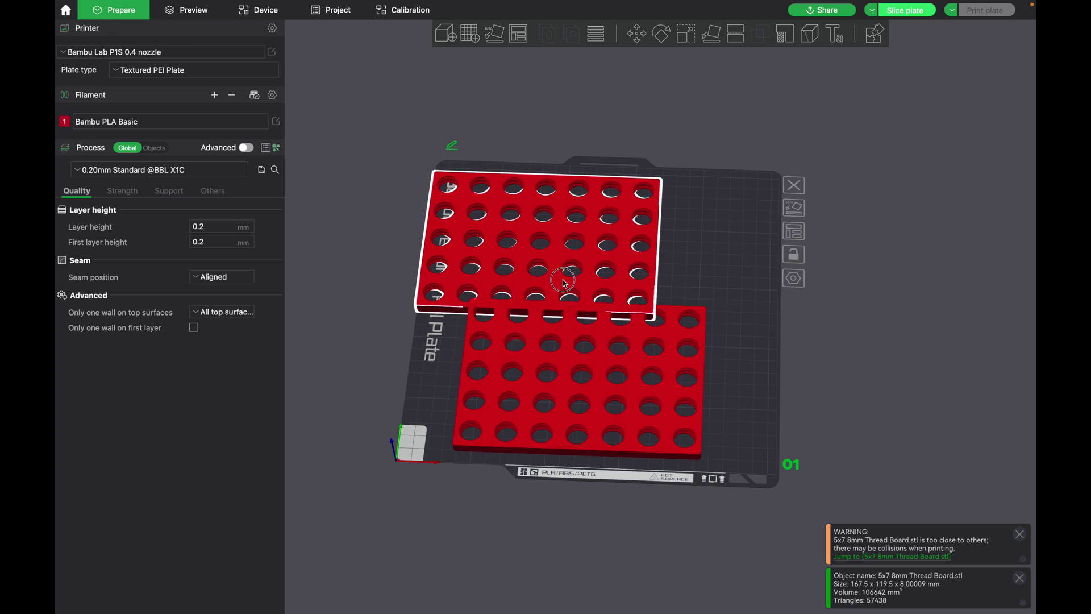
- Move the copied board behind the original, and auto-arrange both boards on the plate
drag(568, 285, 653, 253)
click(593, 335)
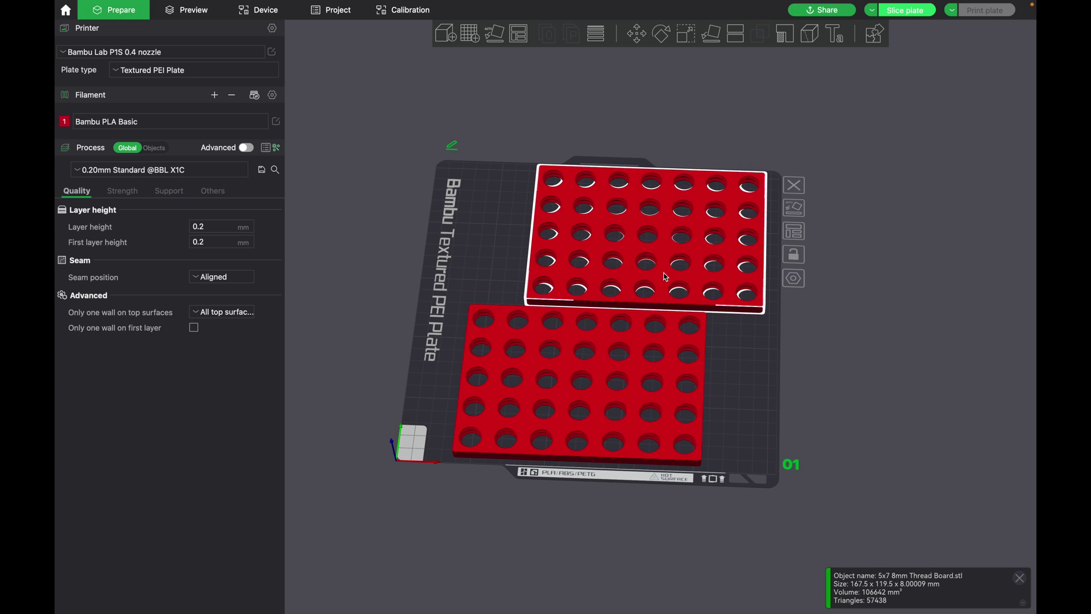
drag(717, 388, 715, 391)
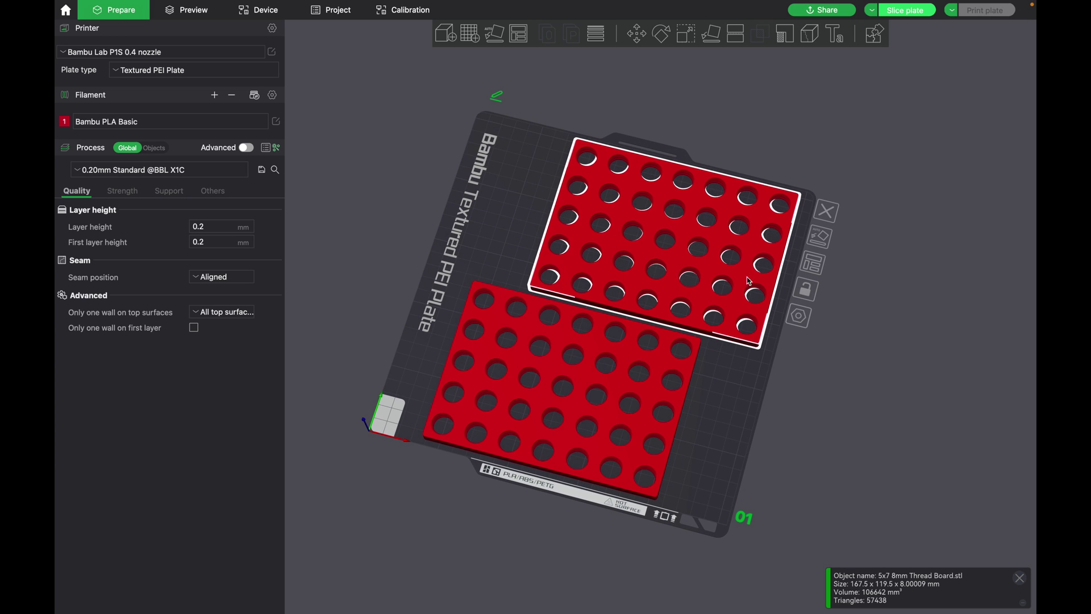
click(815, 268)
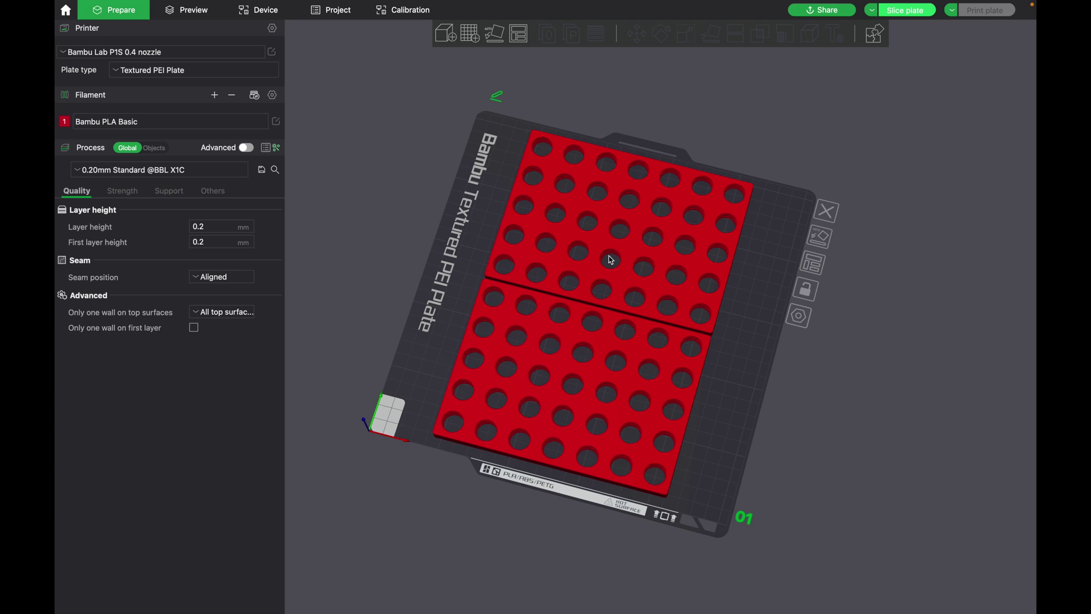
- Cut the rear thread board in two with a planar cut rotated 90° about the Y axis
drag(745, 352, 694, 106)
click(722, 239)
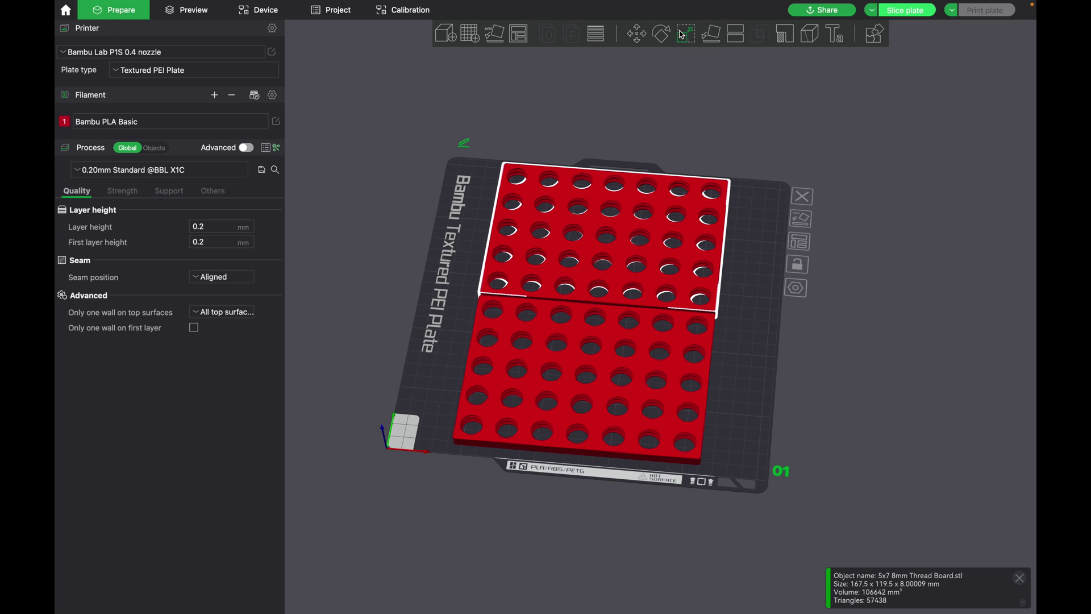
click(736, 34)
drag(665, 407, 666, 408)
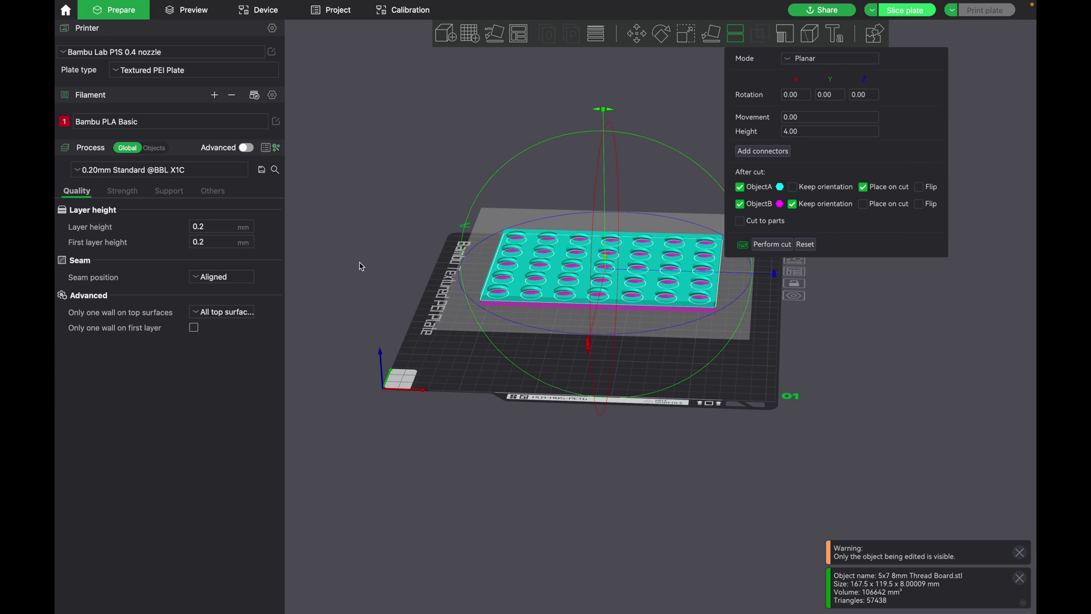
drag(602, 113, 815, 277)
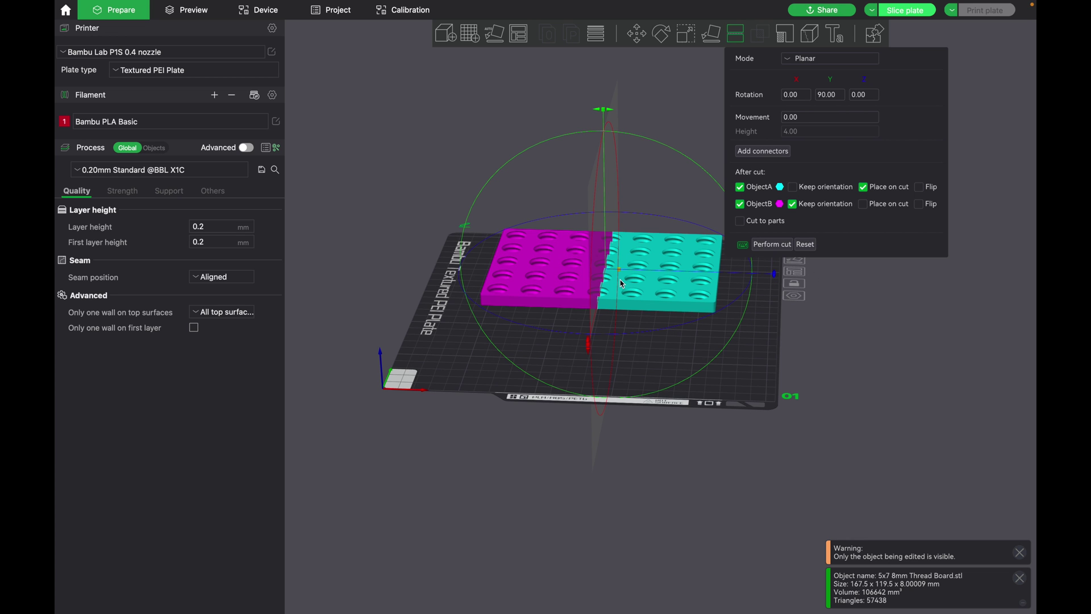
click(776, 245)
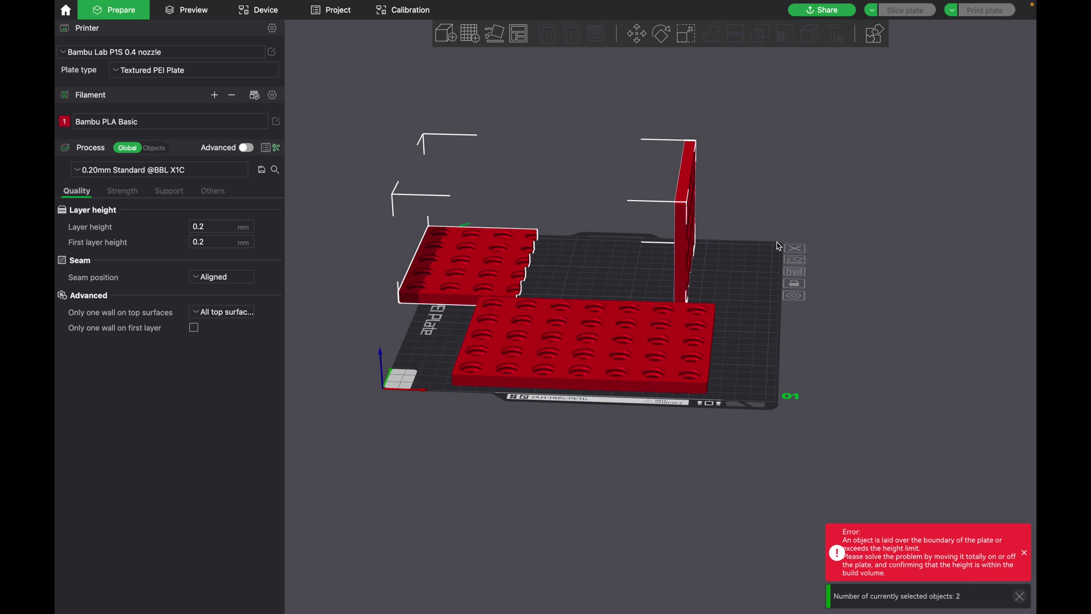
- Auto-orient the objects on the plate so the upright half of the cut board lies flat
drag(777, 304, 768, 313)
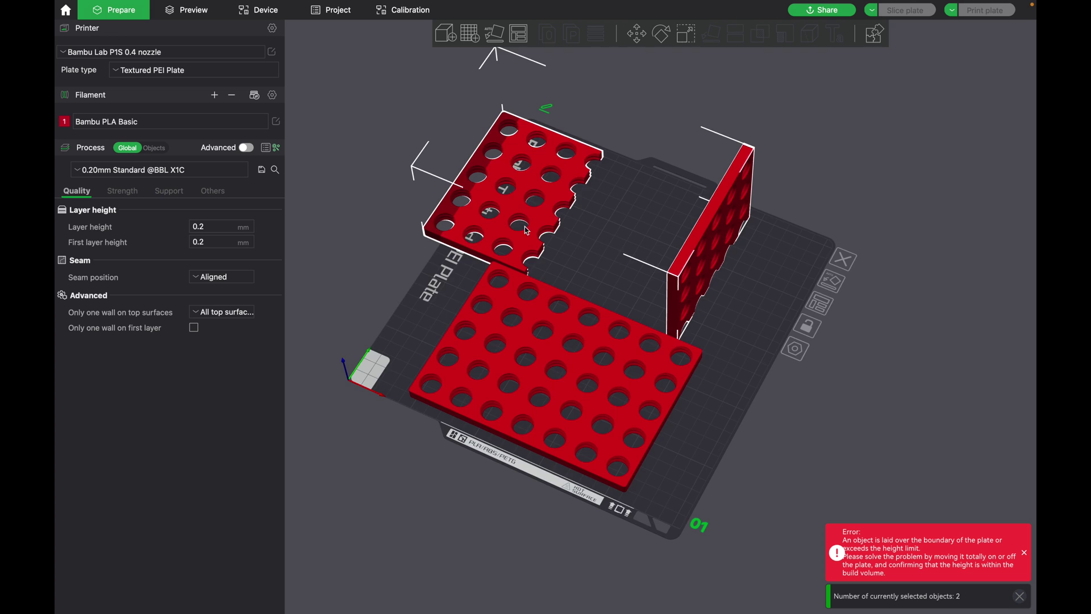
drag(524, 226, 691, 261)
click(716, 291)
click(837, 311)
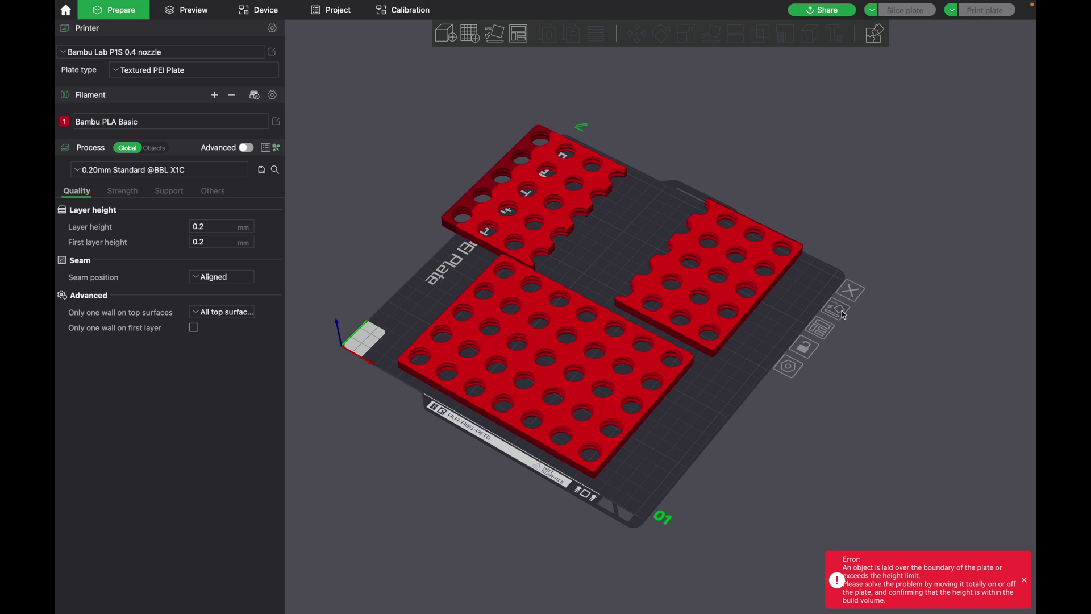
key(0)
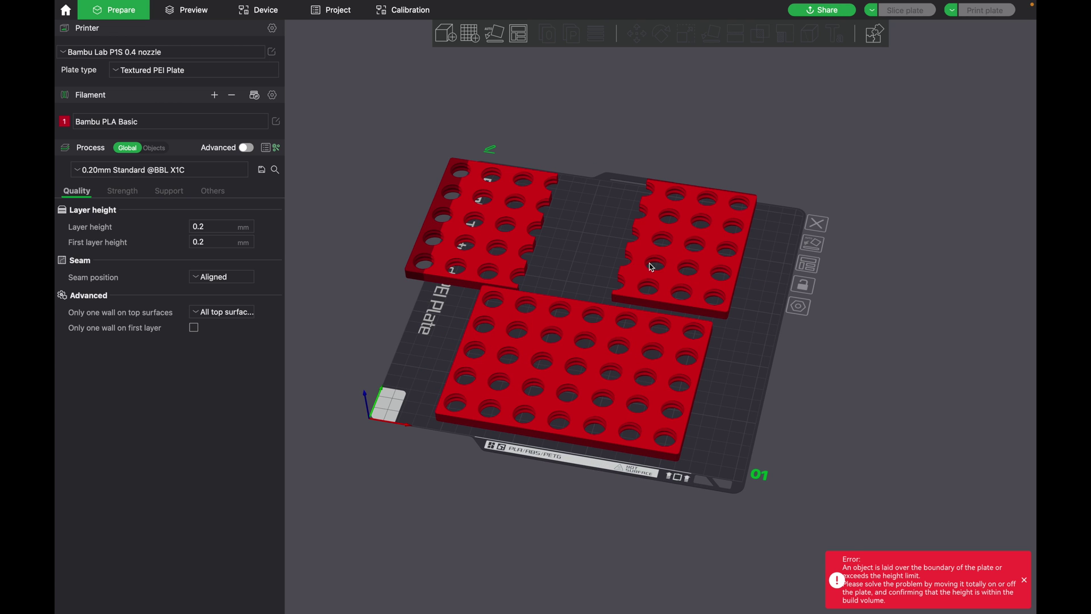
- Delete both halves of the cut thread board from the plate
click(523, 249)
drag(523, 249, 596, 250)
key(Delete)
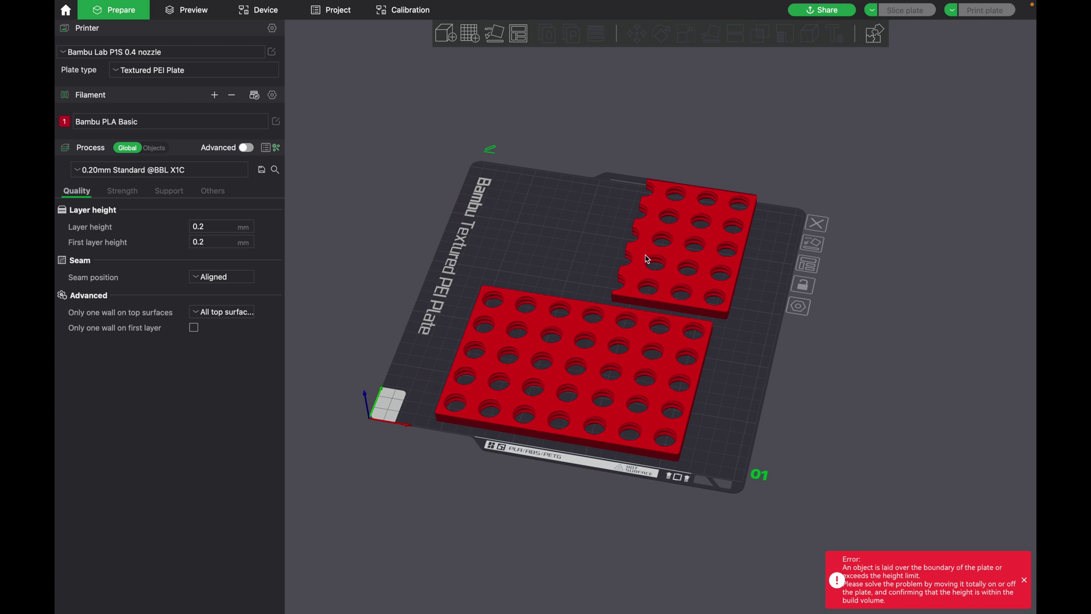
click(649, 259)
key(Delete)
- Auto-arrange the remaining thread board in the middle of the plate and deselect it
click(602, 324)
key(a)
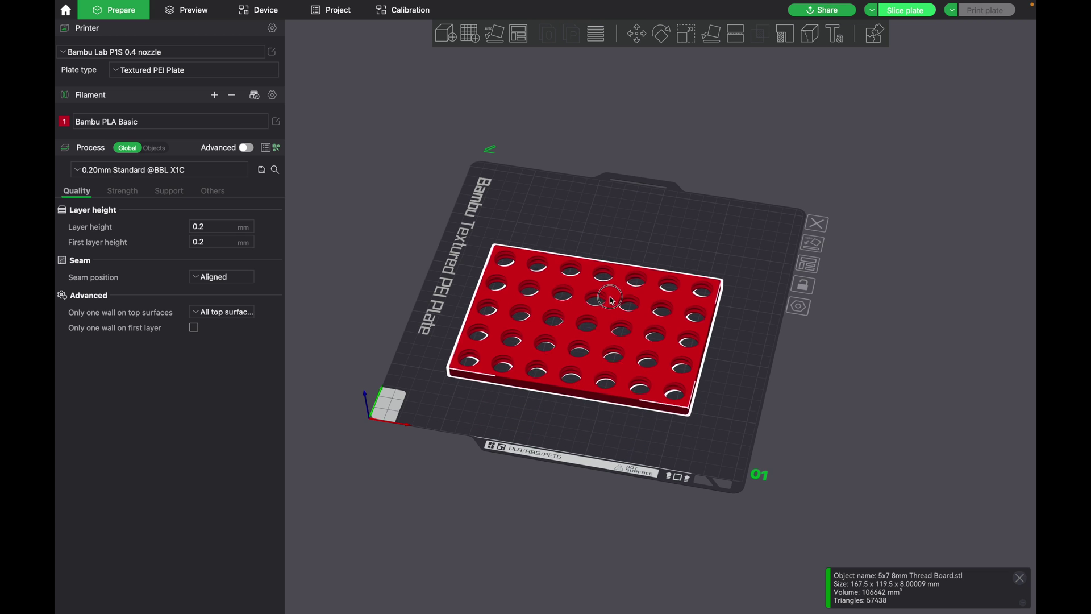
click(631, 402)
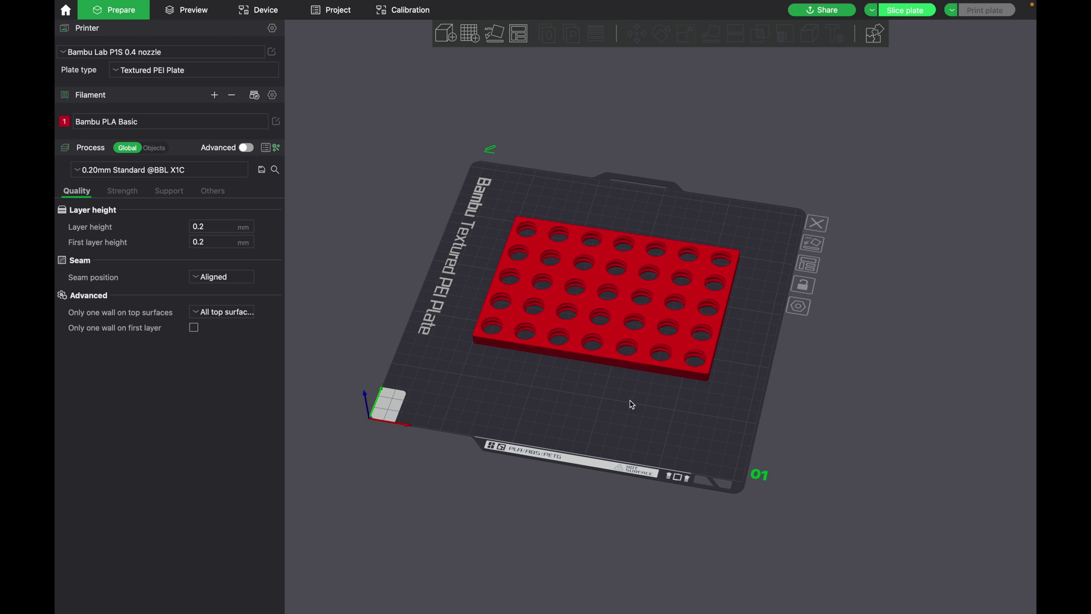
drag(631, 402, 585, 390)
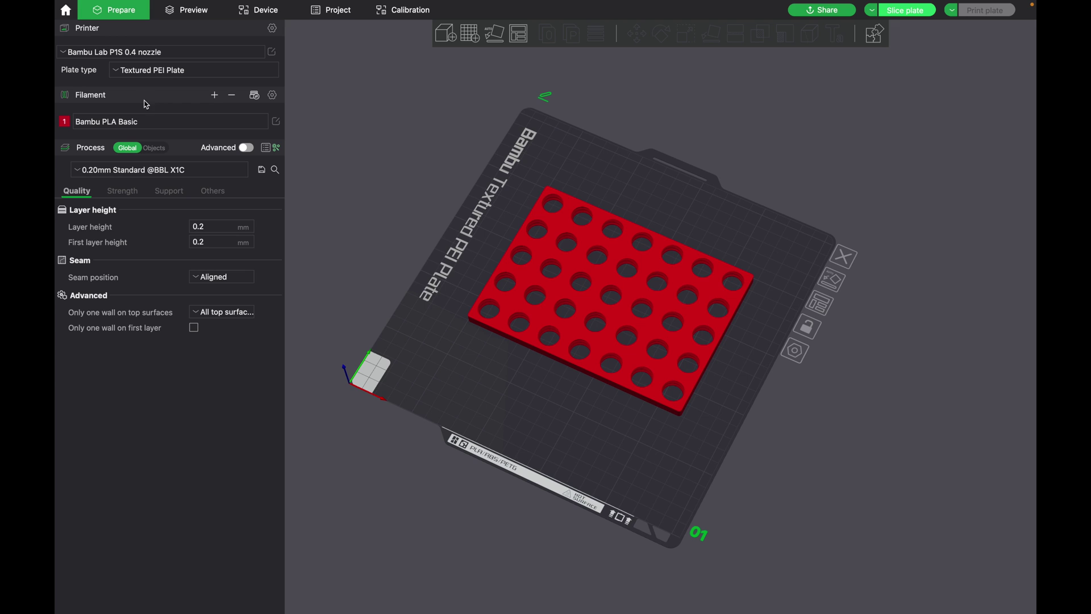
- Add three more Bambu PLA Basic filaments to the filament list, for four in all
click(215, 97)
click(215, 97)
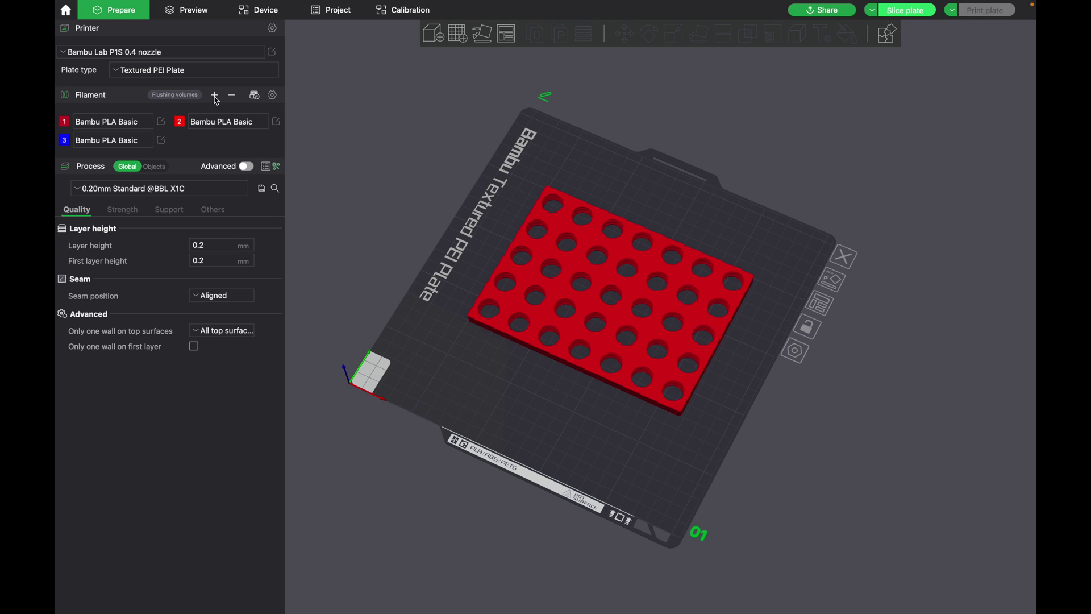
click(215, 97)
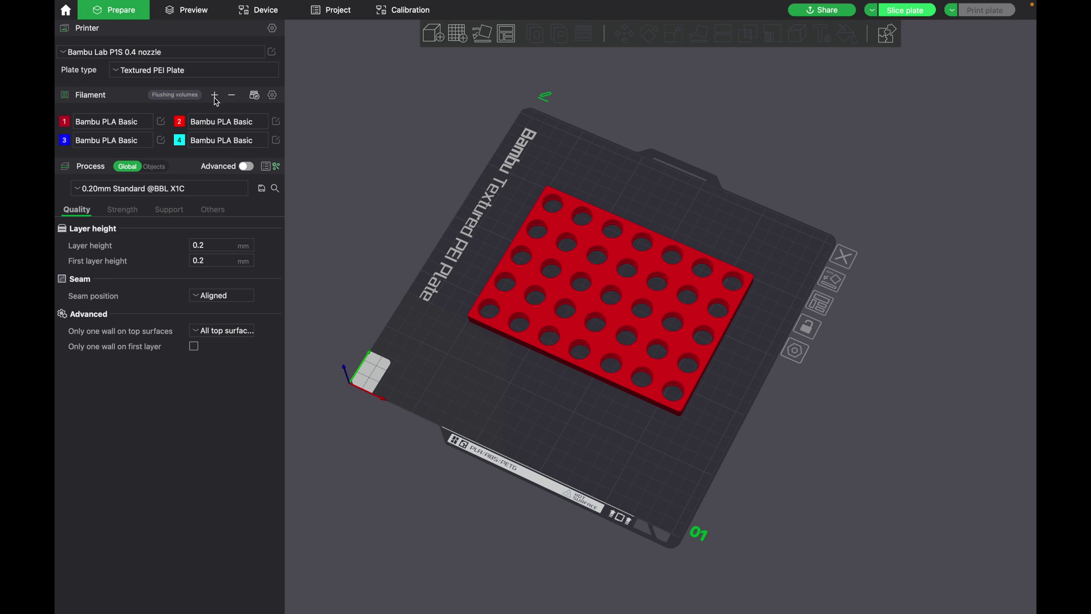
- Change the colour of filament 2 to orange
click(179, 122)
click(577, 162)
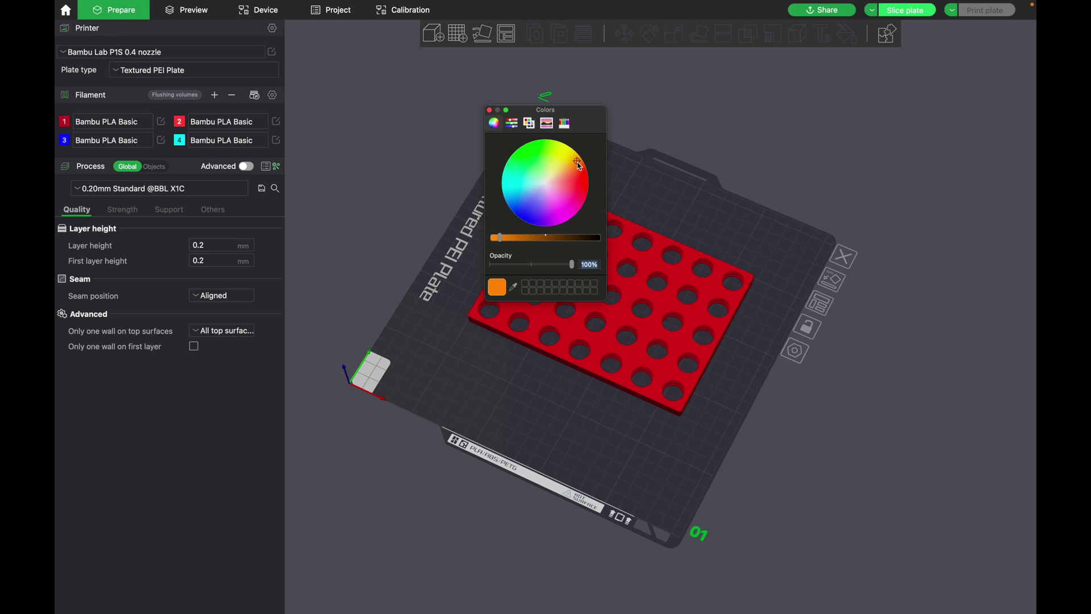
click(489, 110)
- Change the colour of filament 3 to light blue
click(64, 140)
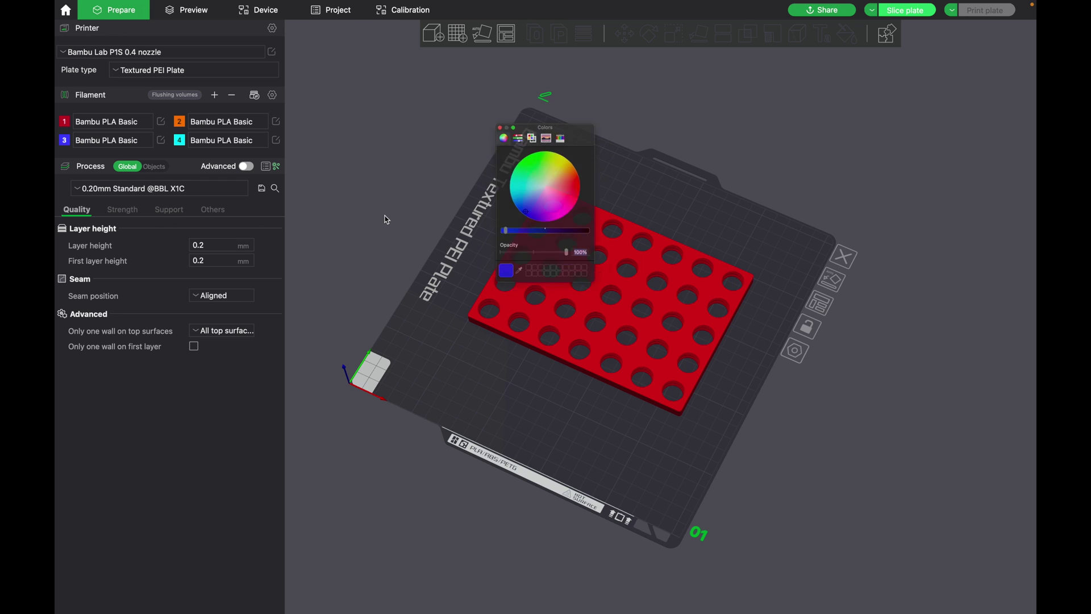
click(580, 177)
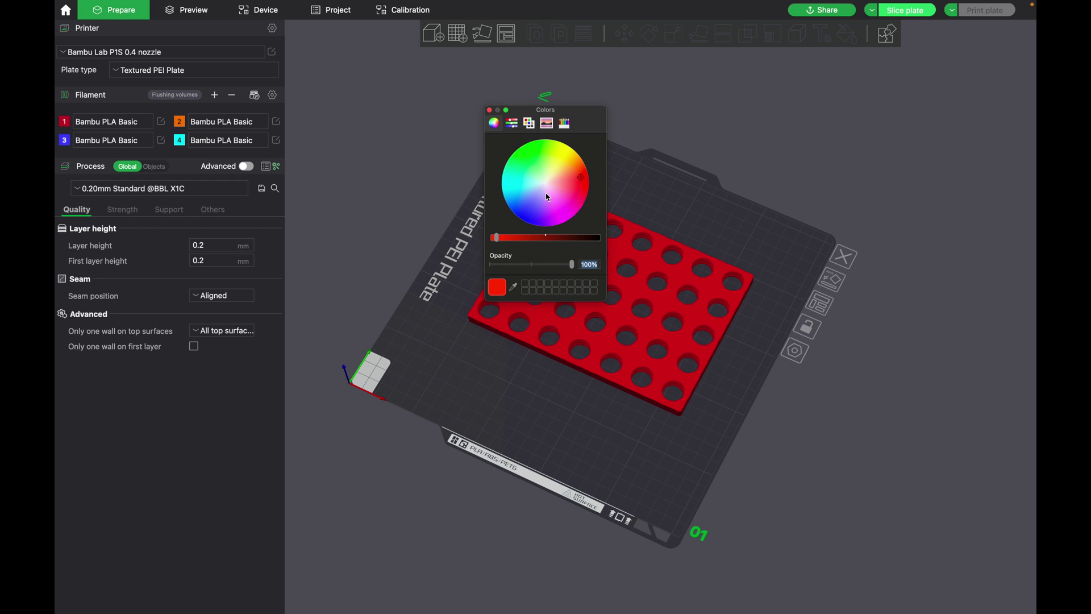
drag(547, 197, 514, 193)
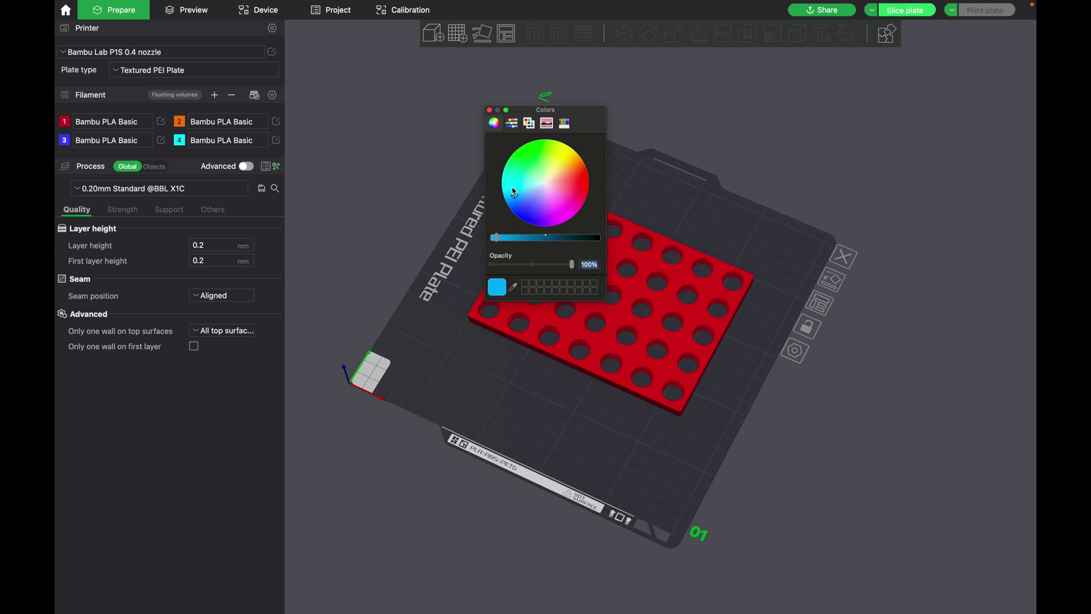
click(489, 110)
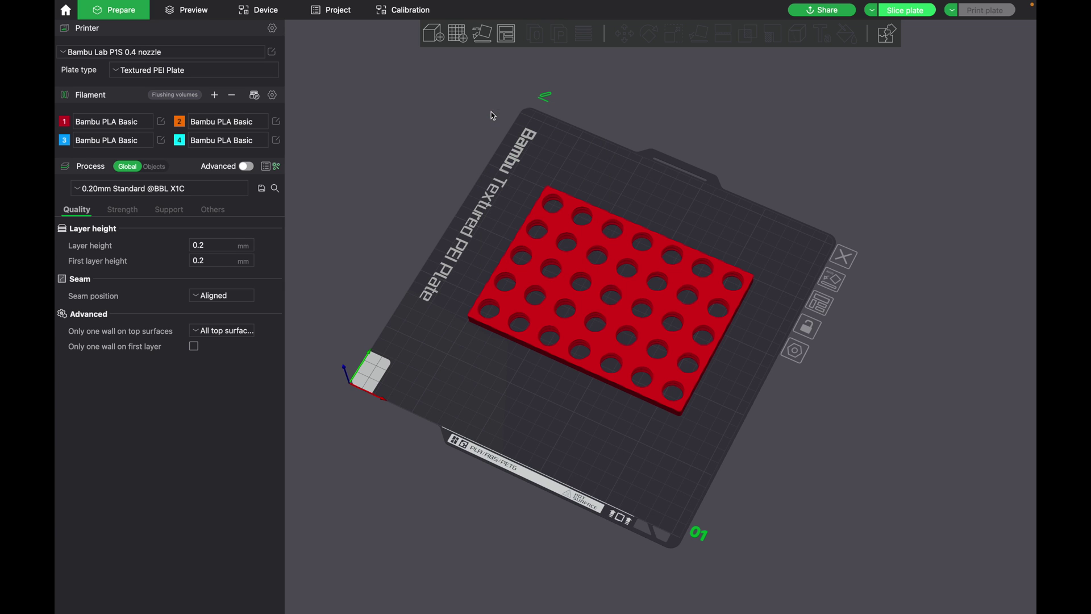
- Assign the orange filament 2 to the thread board in the object list and deselect the board
click(572, 317)
click(155, 167)
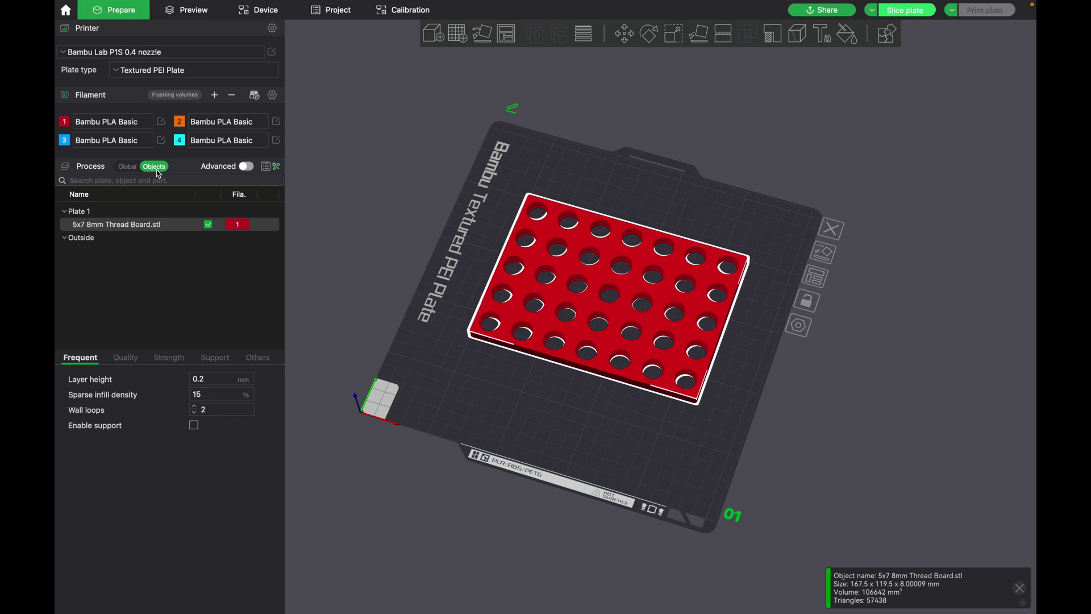
click(236, 226)
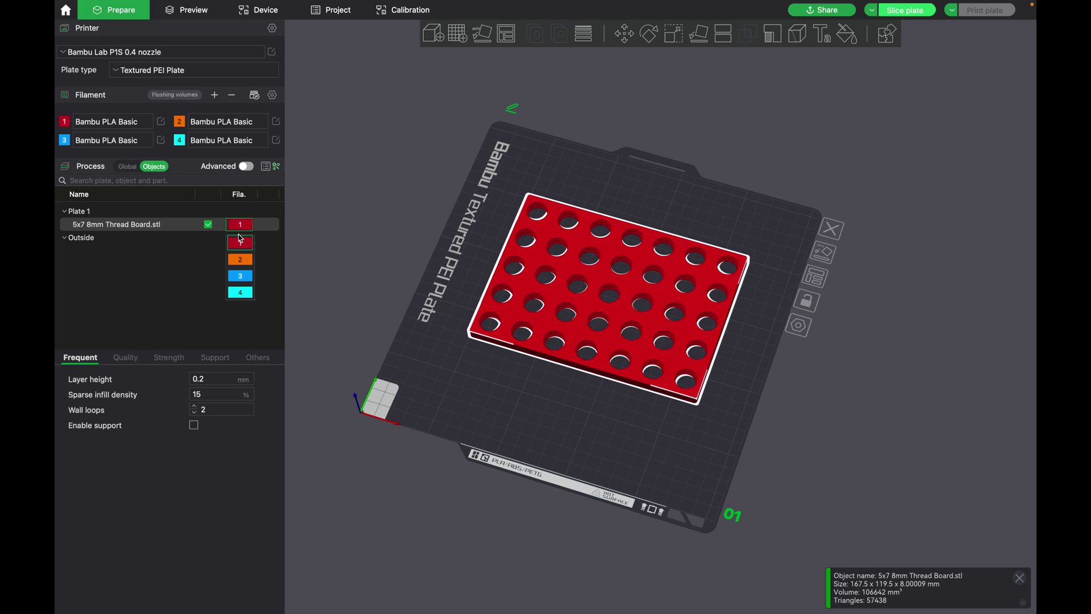
click(242, 260)
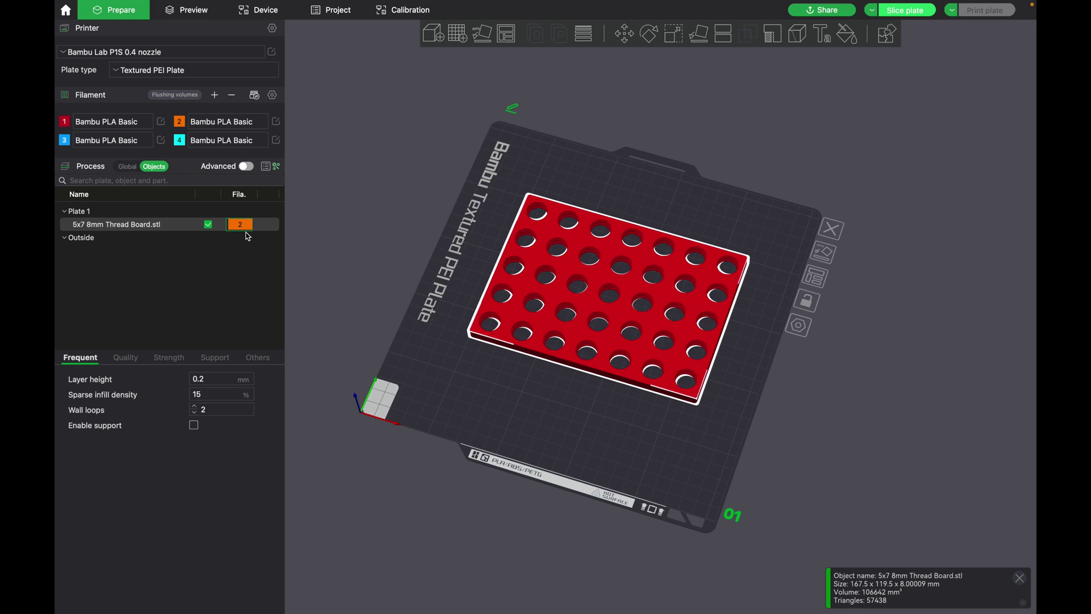
click(366, 260)
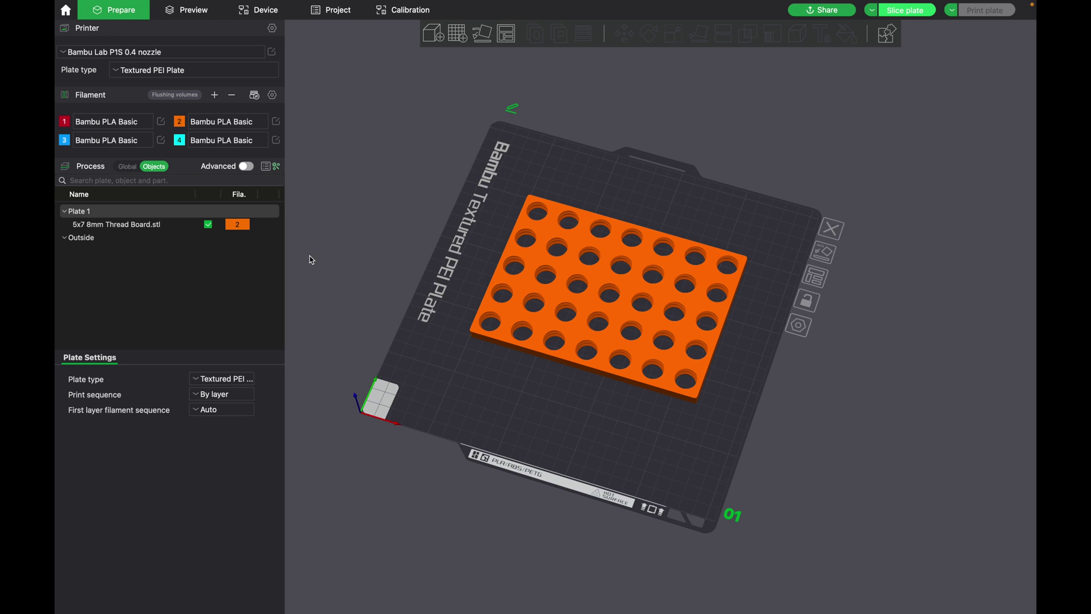
click(129, 166)
drag(584, 408, 589, 412)
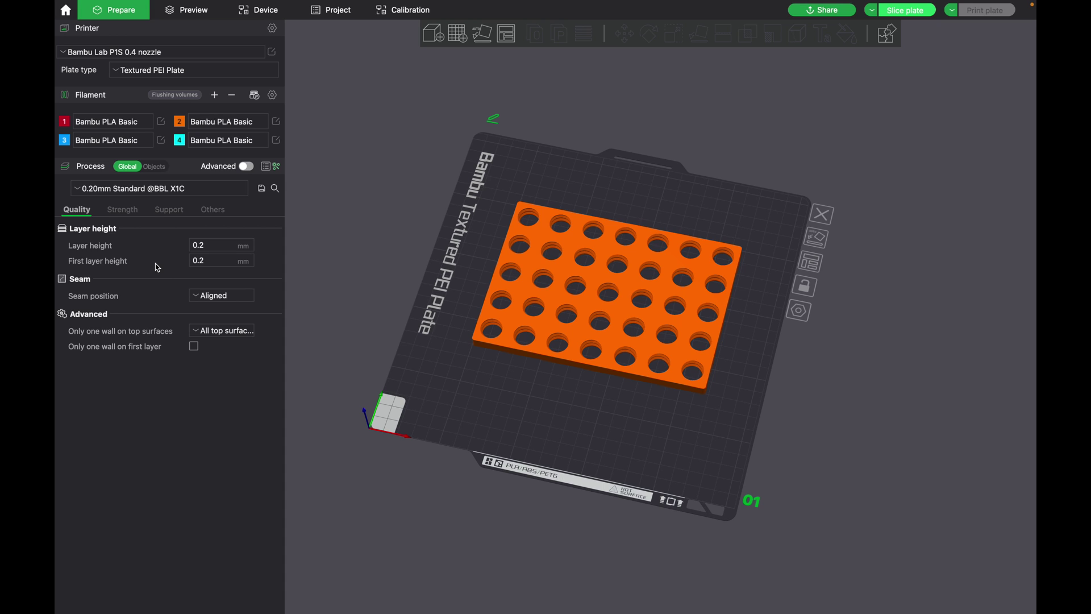
click(117, 191)
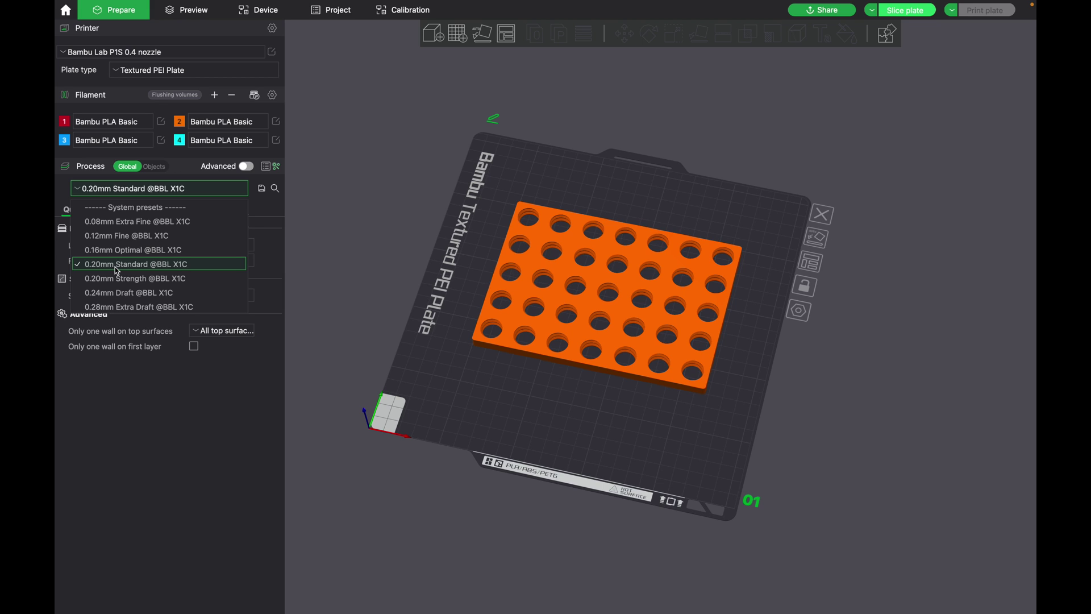
click(121, 307)
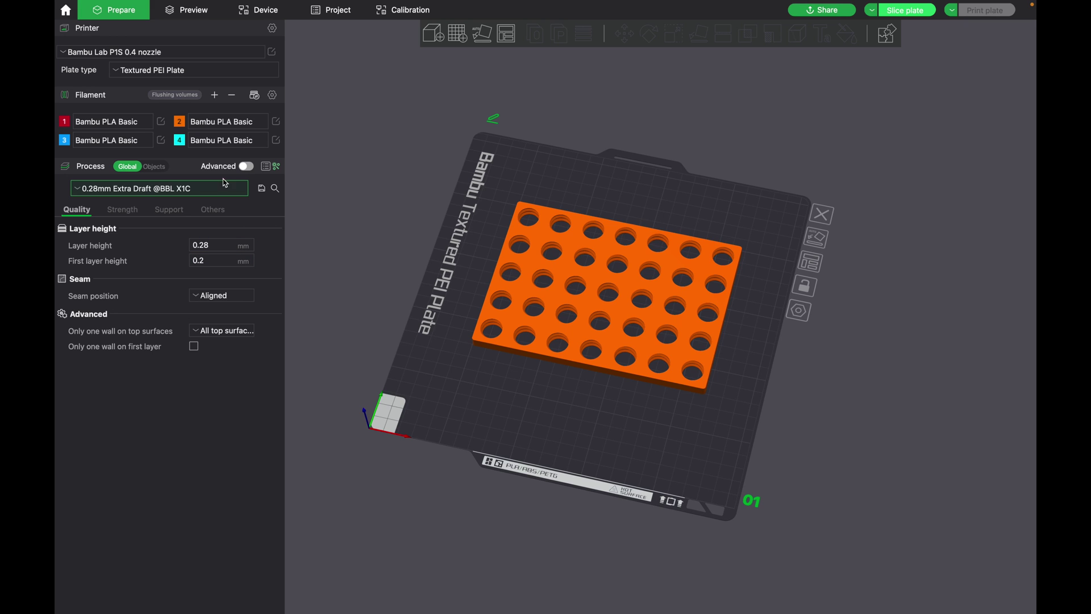
- Switch the advanced process options on and back off to compare the settings they offer
click(246, 168)
click(246, 169)
click(250, 166)
click(248, 169)
- Set the wall loops to 3 in the strength settings and leave the top shell layers at 4
click(128, 213)
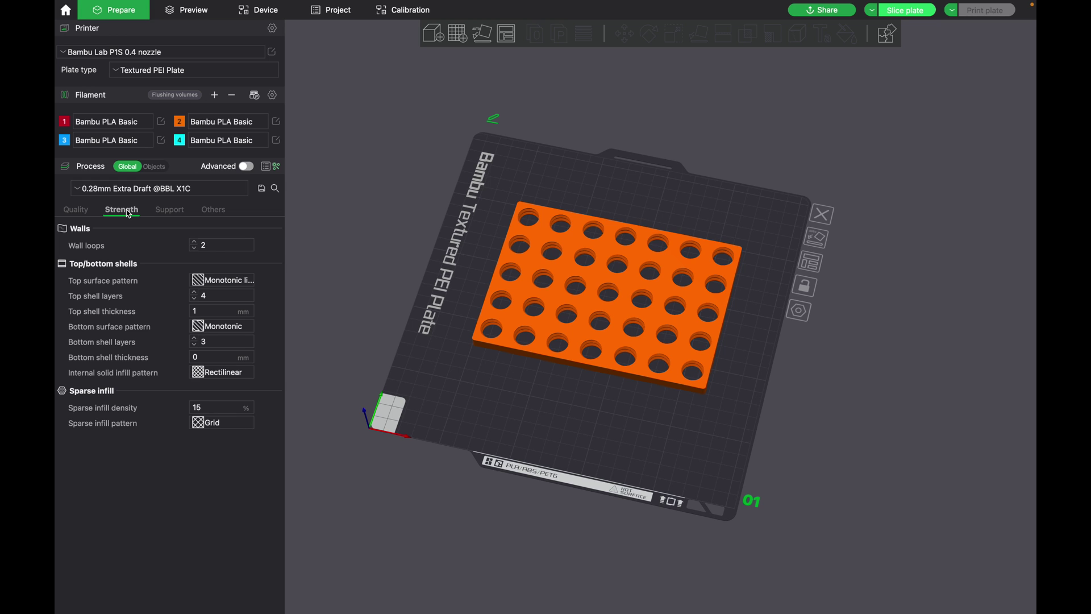
click(583, 327)
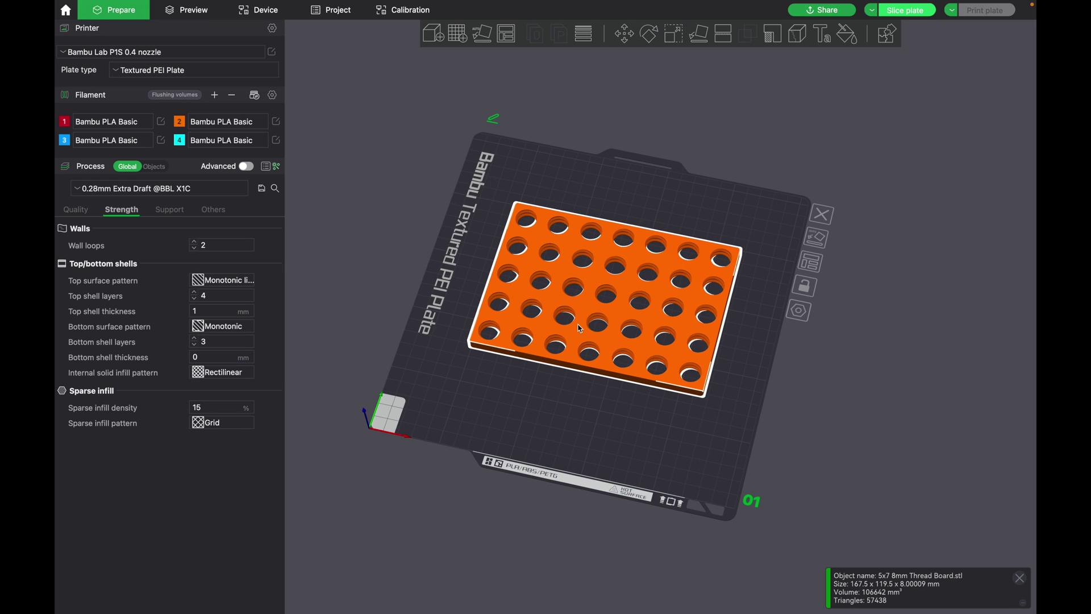
drag(522, 406, 526, 409)
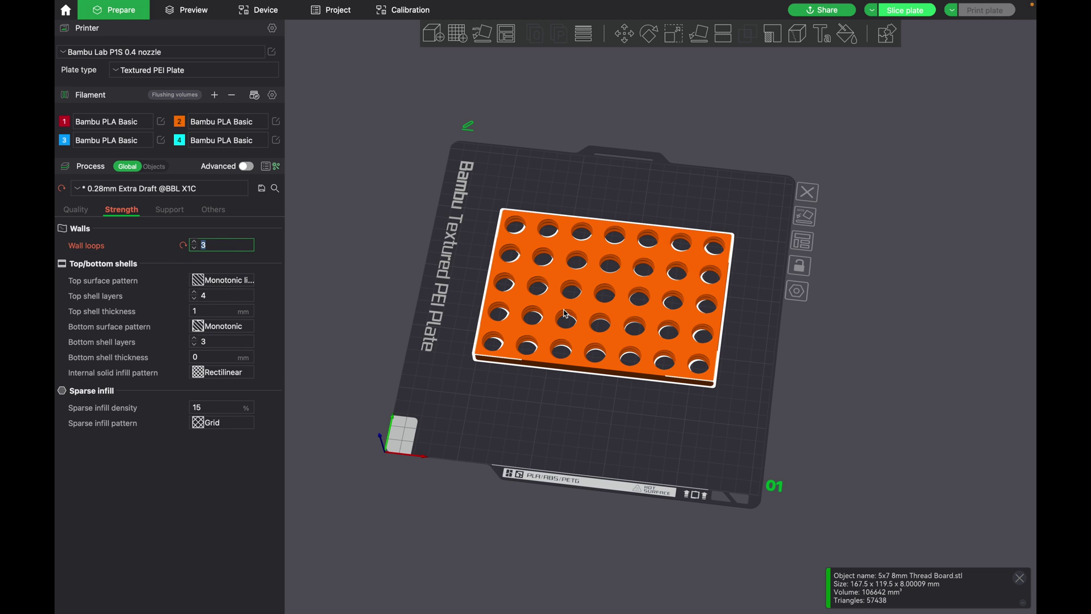
drag(563, 376, 559, 375)
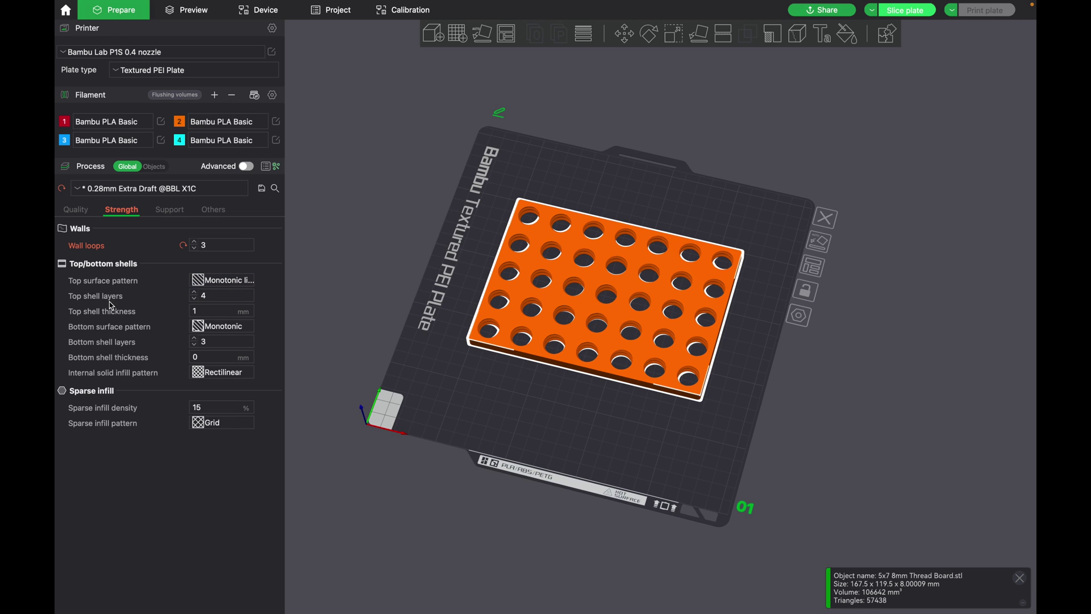
double_click(215, 296)
click(458, 322)
- Slice the plate and step through the board's lowest layers in the preview
click(912, 15)
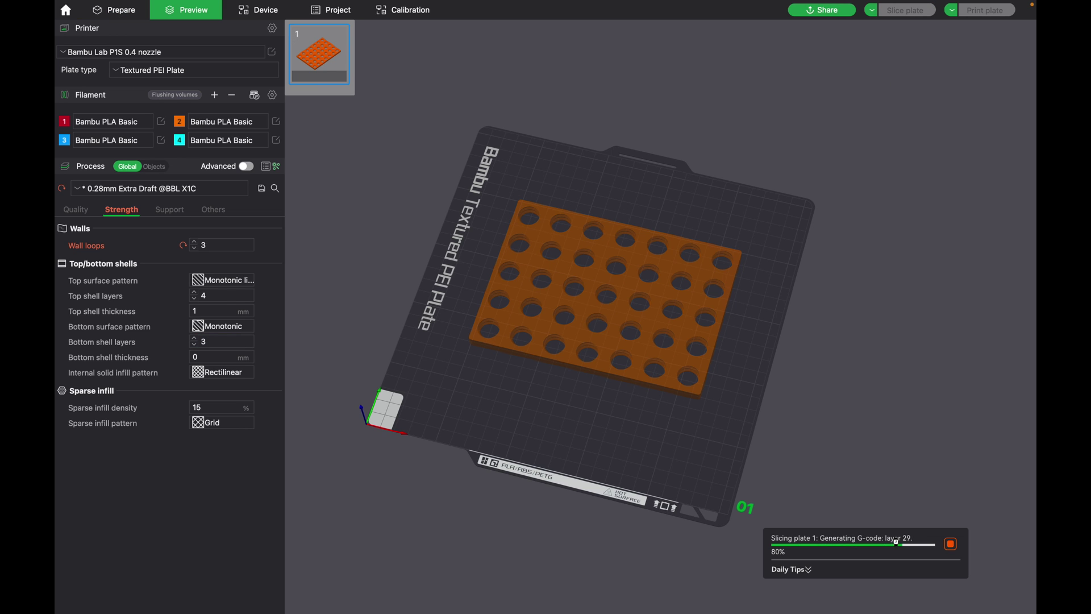
drag(1018, 100, 1010, 533)
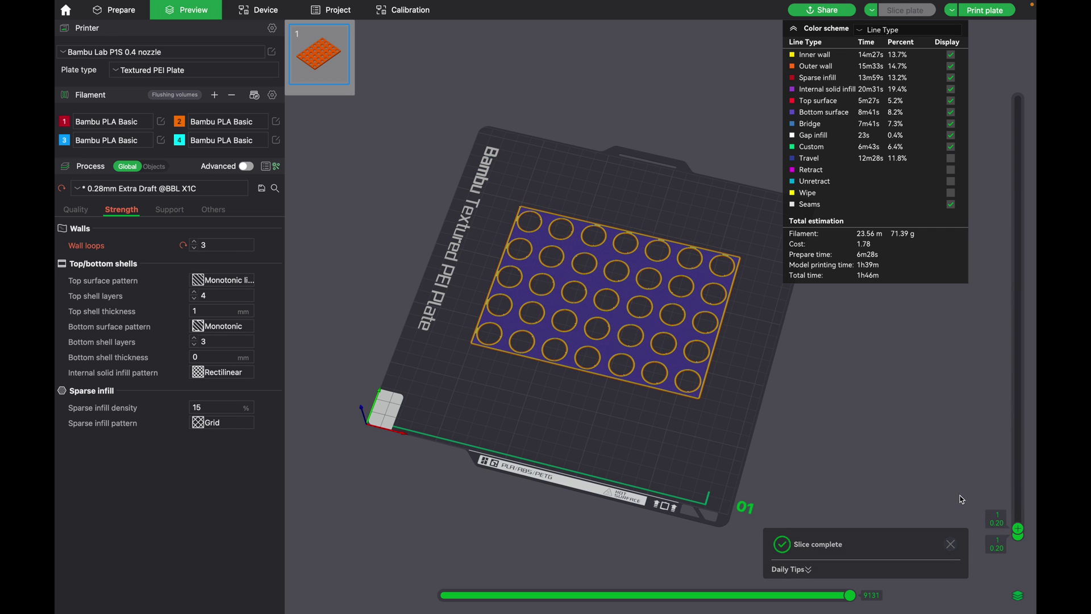
key(Up)
key(Up)
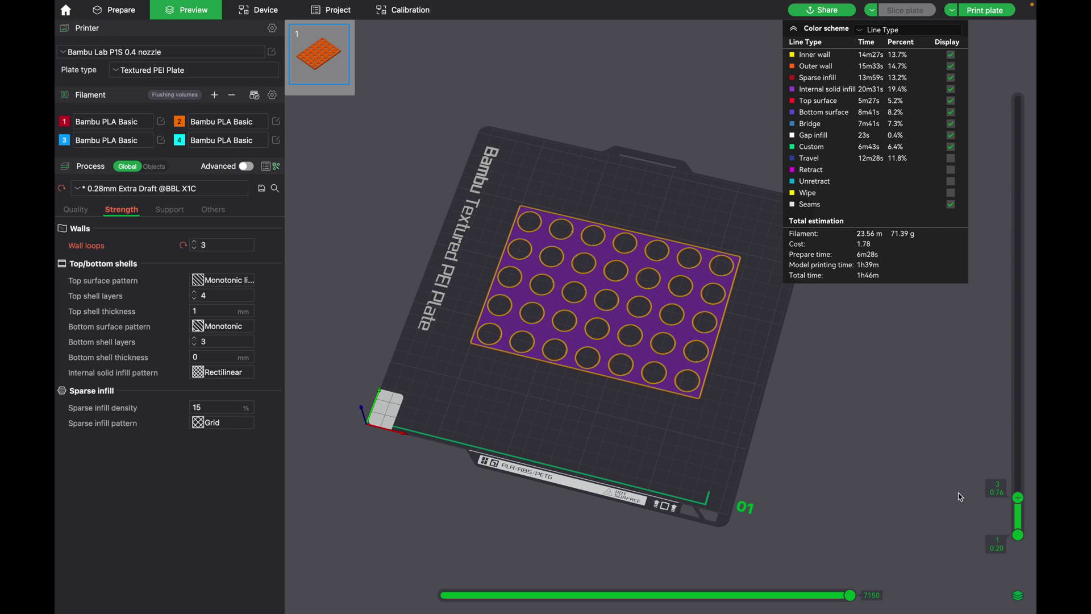
key(Up)
key(Down)
key(Down)
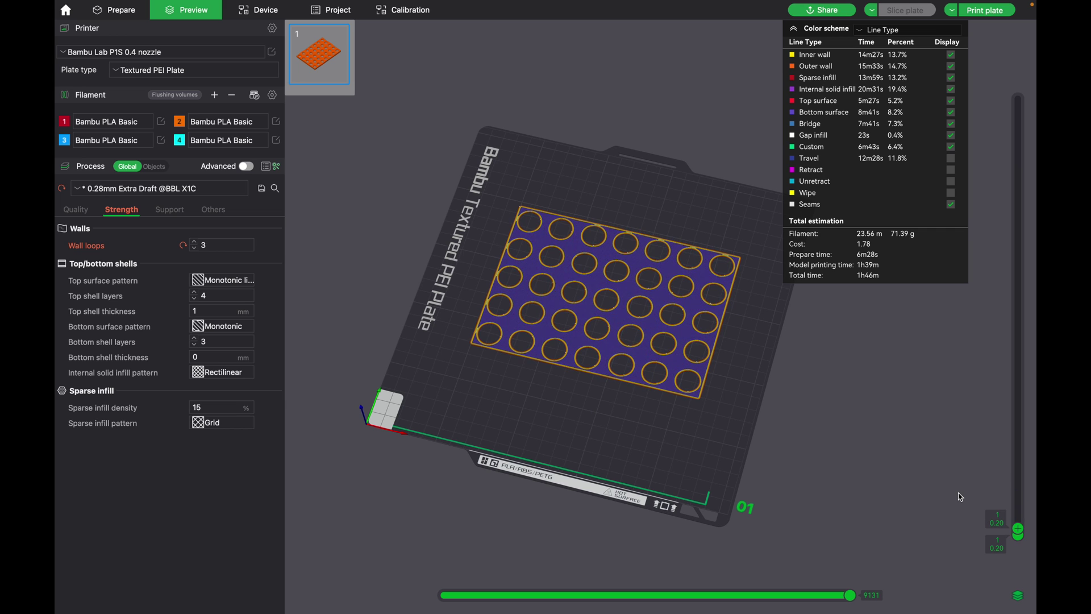
key(Up)
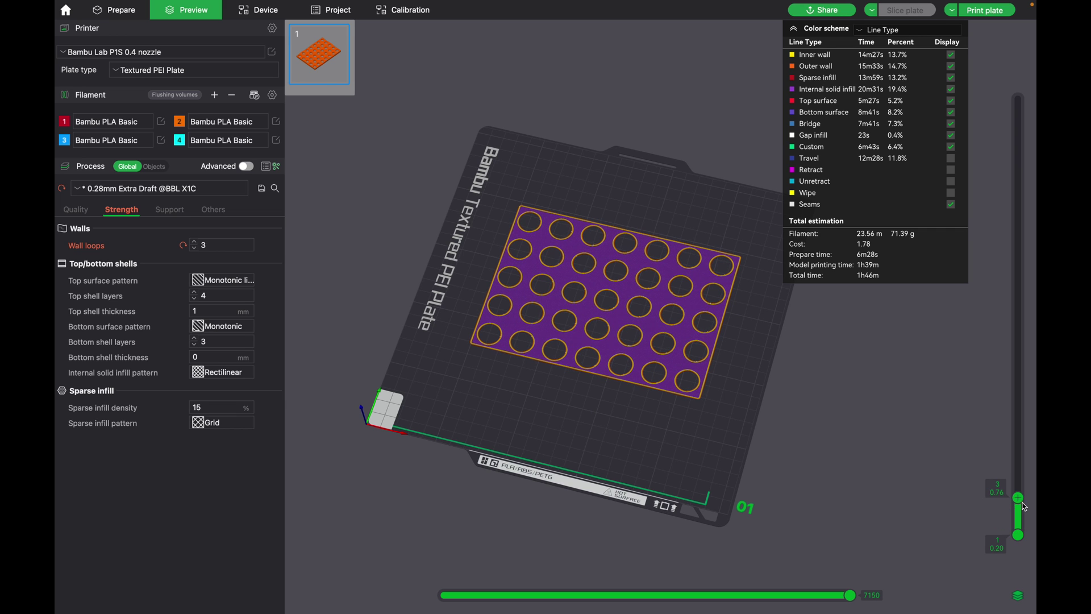
- Bring the layer preview up to the full board and step down and up through its uppermost layers
drag(1024, 498, 1035, 83)
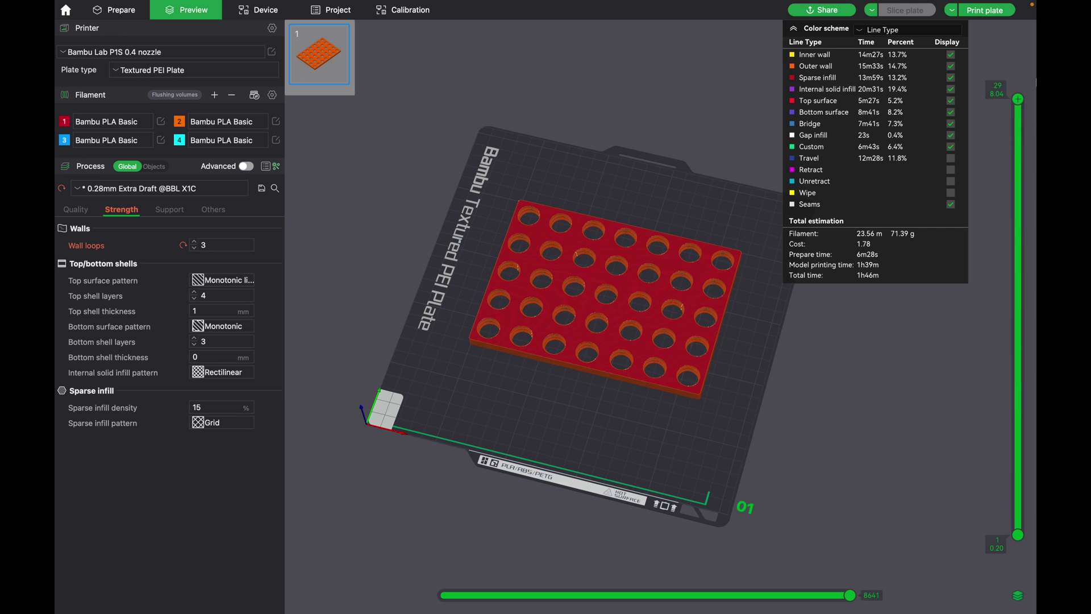
key(Down)
key(Down)
key(Down)
key(Up)
key(Up)
key(Up)
- Change the sparse infill pattern to Cubic
click(213, 427)
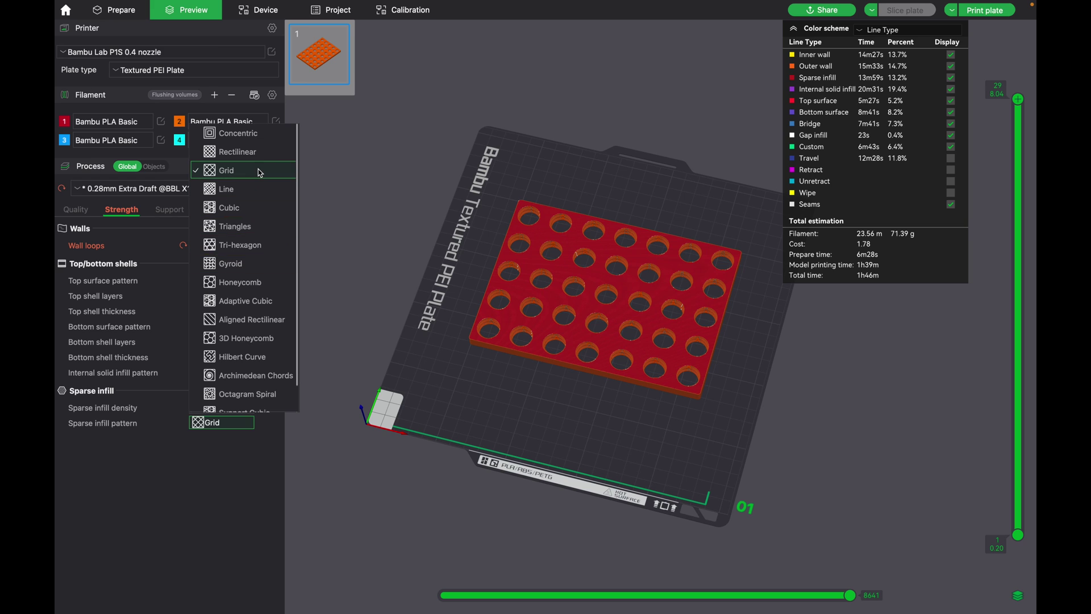
scroll(250, 239, down, 1)
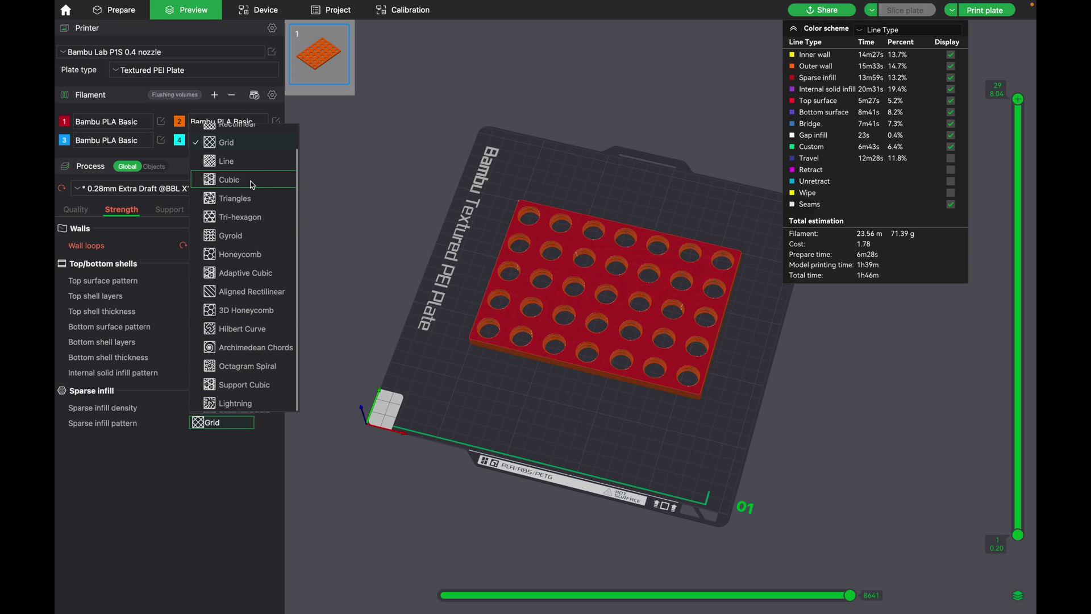
click(226, 179)
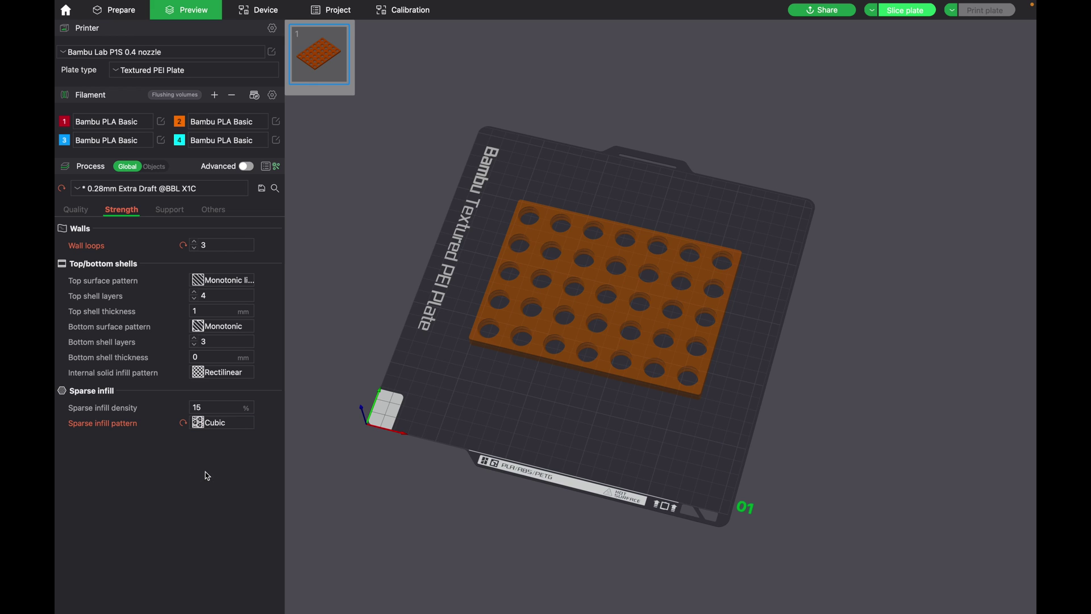
- Examine the support settings, the brim type options and the available plate types without changing any of them
click(166, 212)
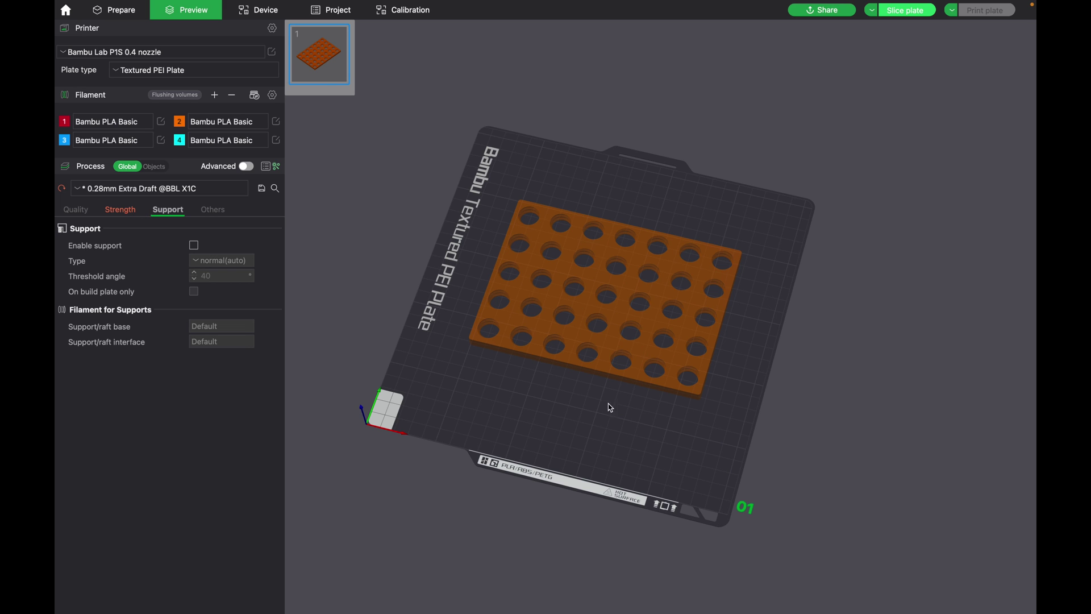
key(1)
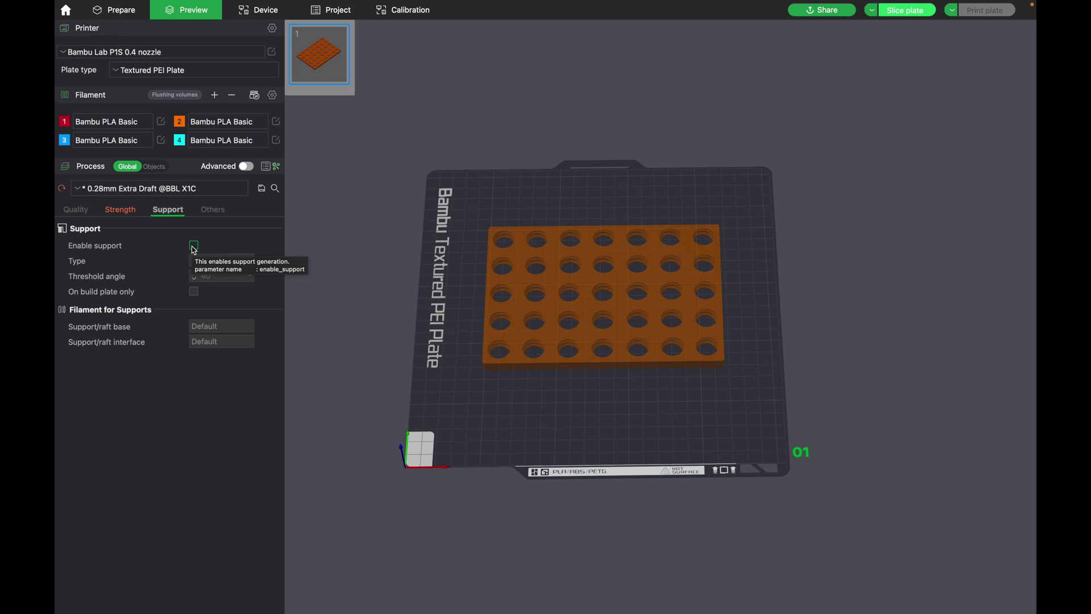
click(212, 211)
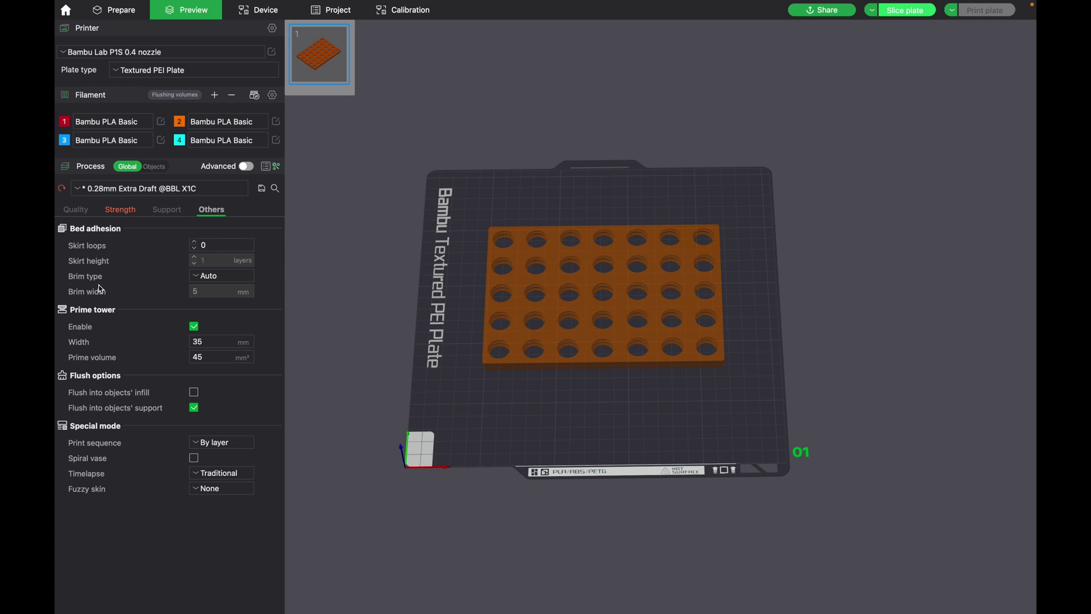
click(206, 276)
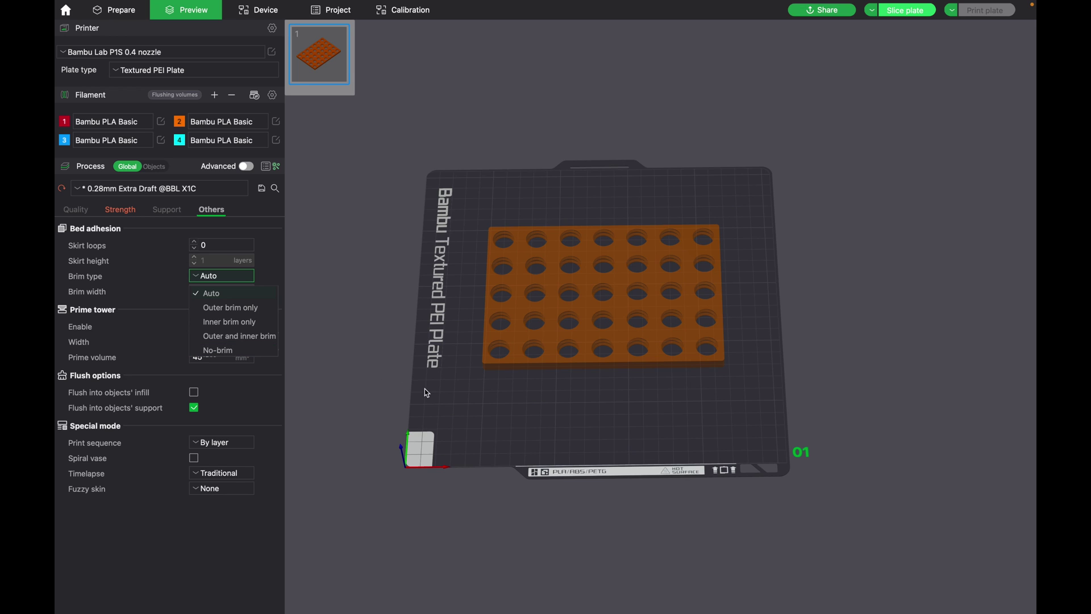
click(449, 393)
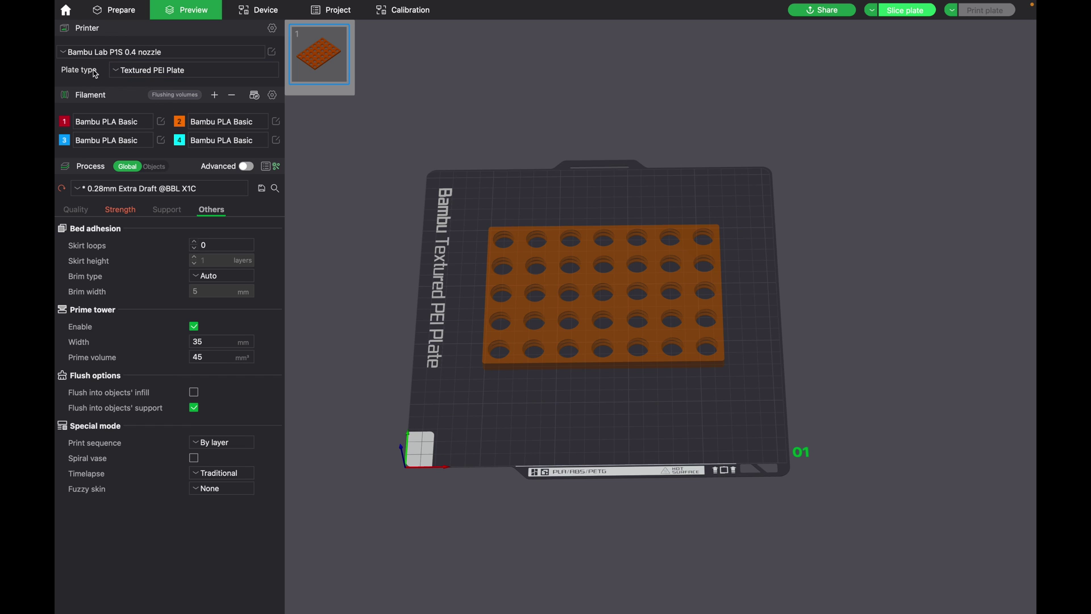
click(147, 77)
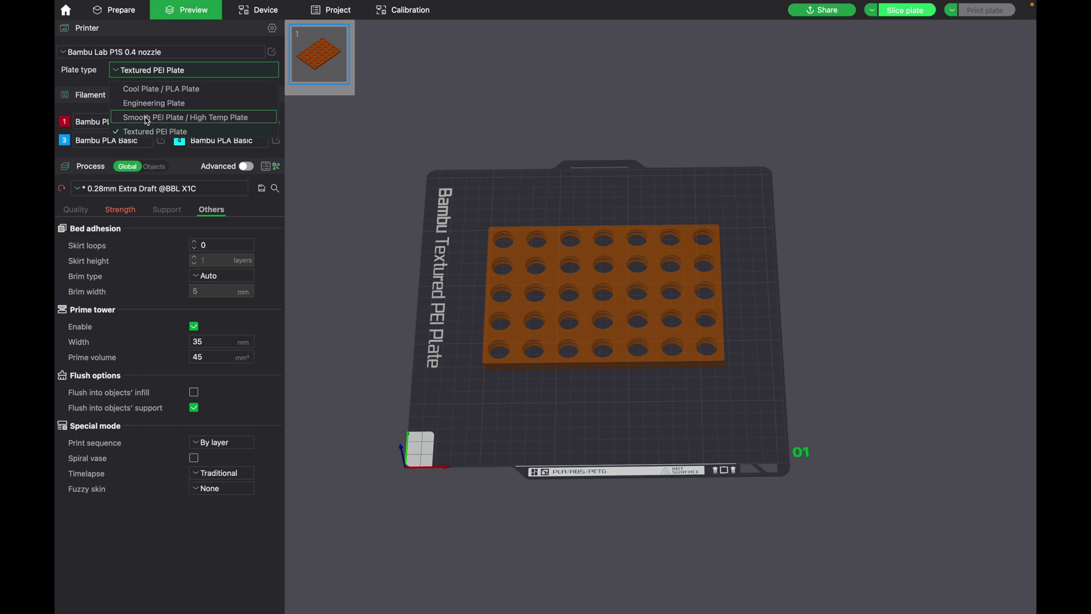
click(387, 340)
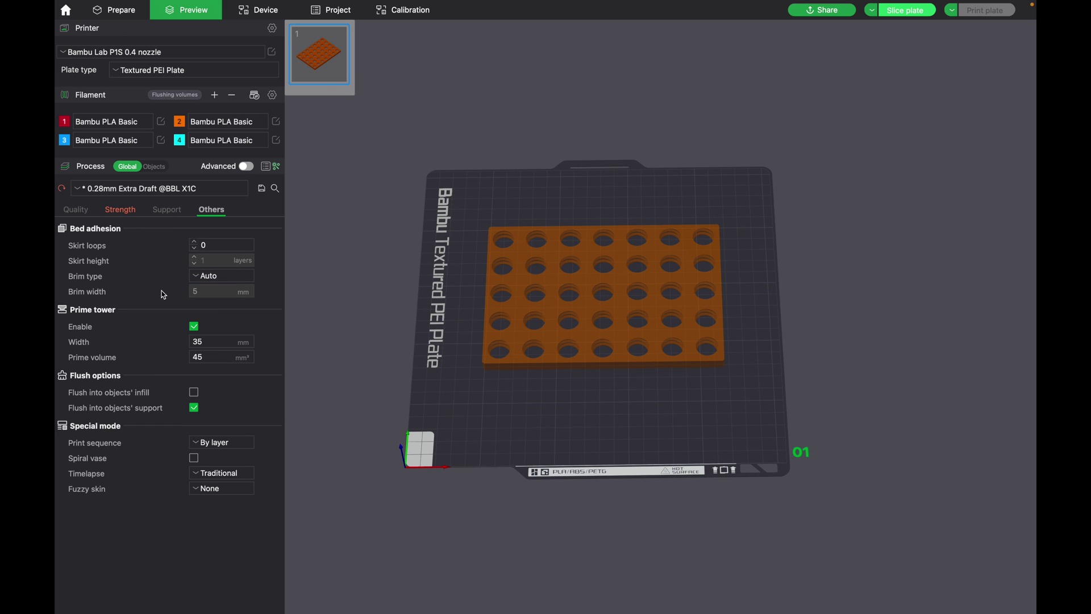
- Slice the plate again with the current settings and add a second, empty build plate to the project
click(910, 11)
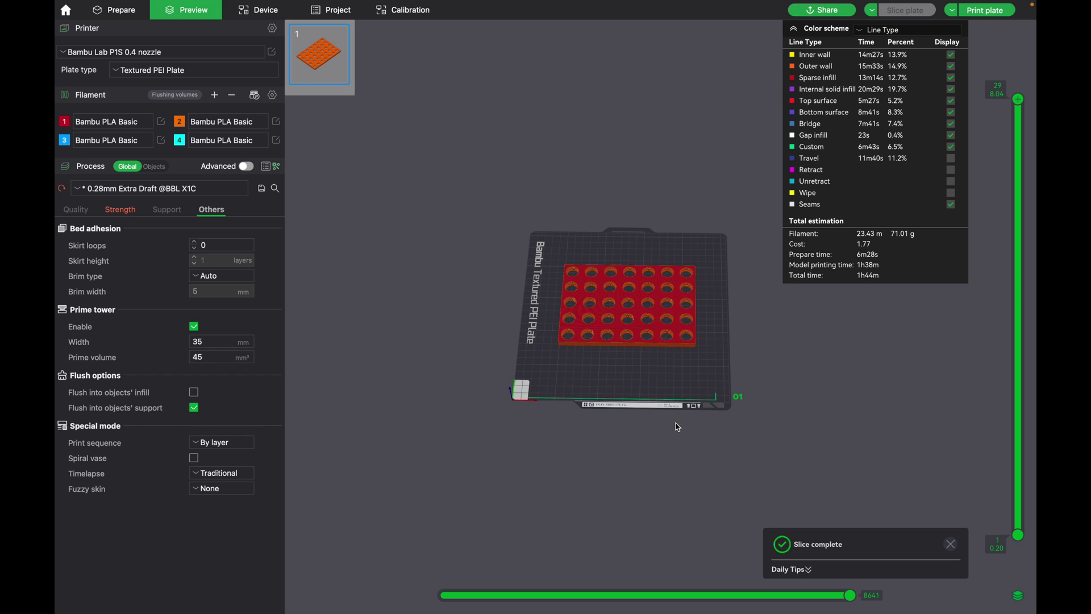
middle_drag(718, 428, 564, 436)
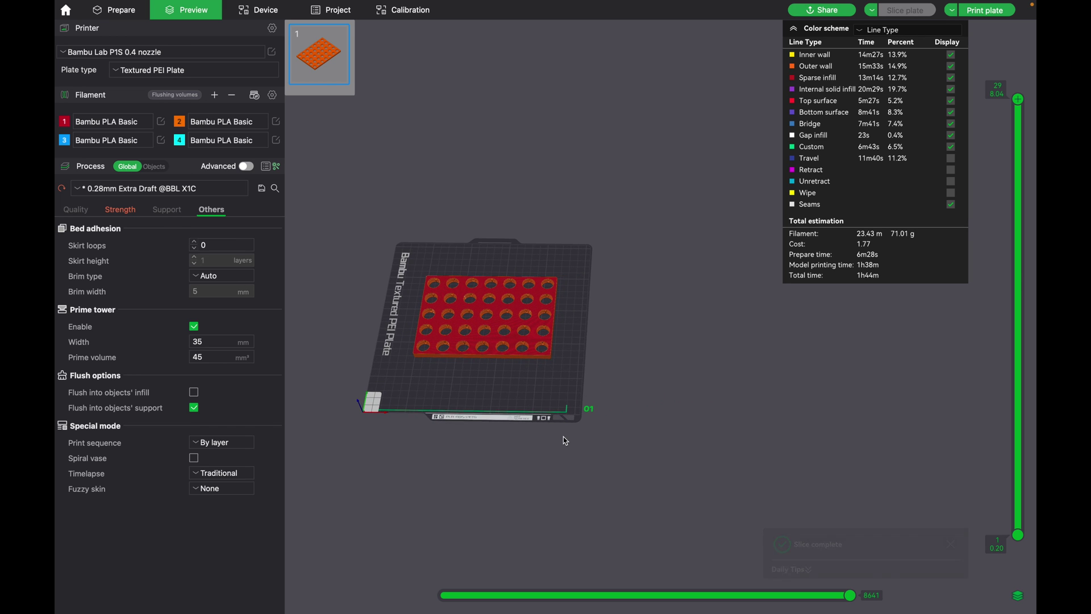
click(121, 19)
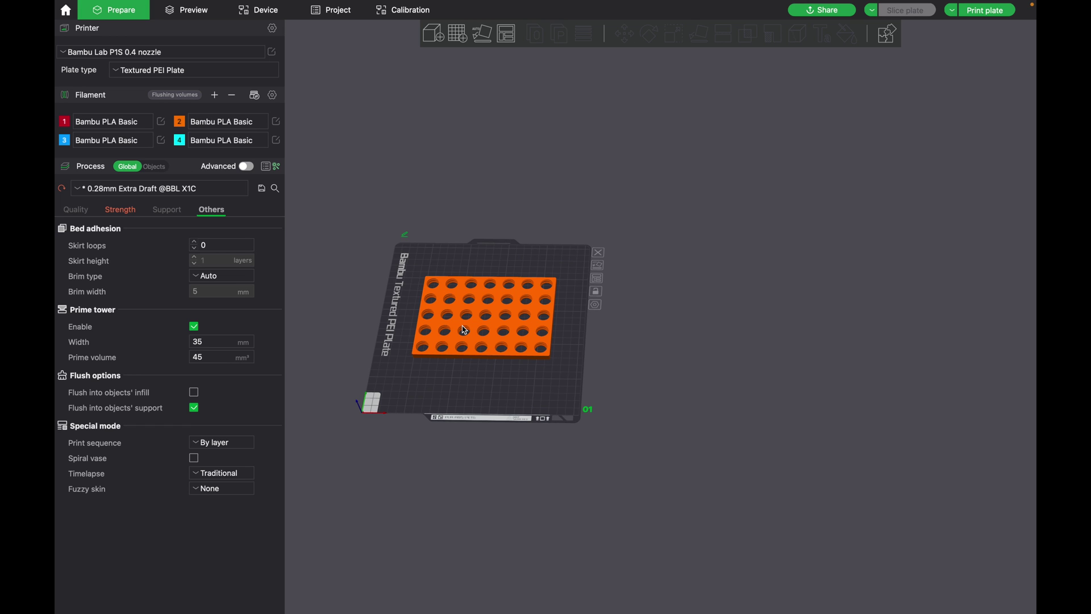
click(460, 38)
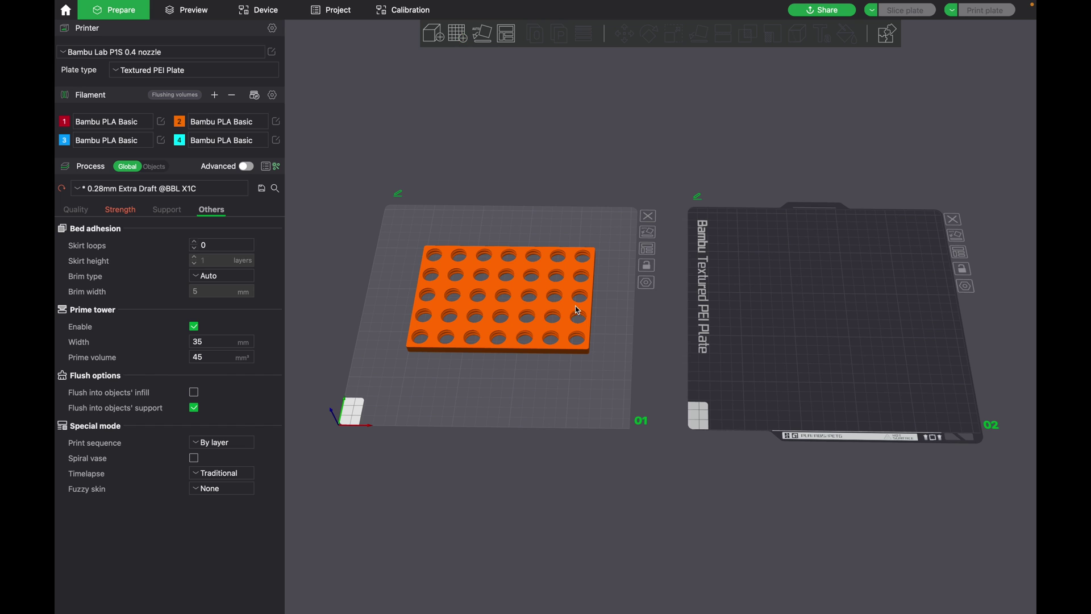
- Clone the thread board once so that one copy lands on the second build plate
click(555, 312)
right_click(540, 311)
click(549, 312)
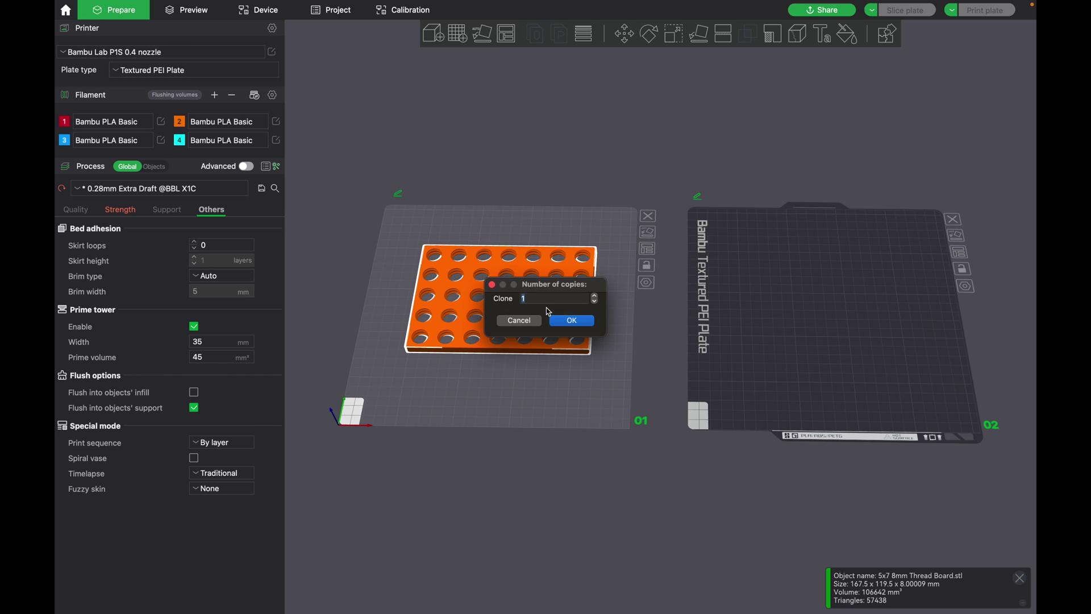
click(567, 326)
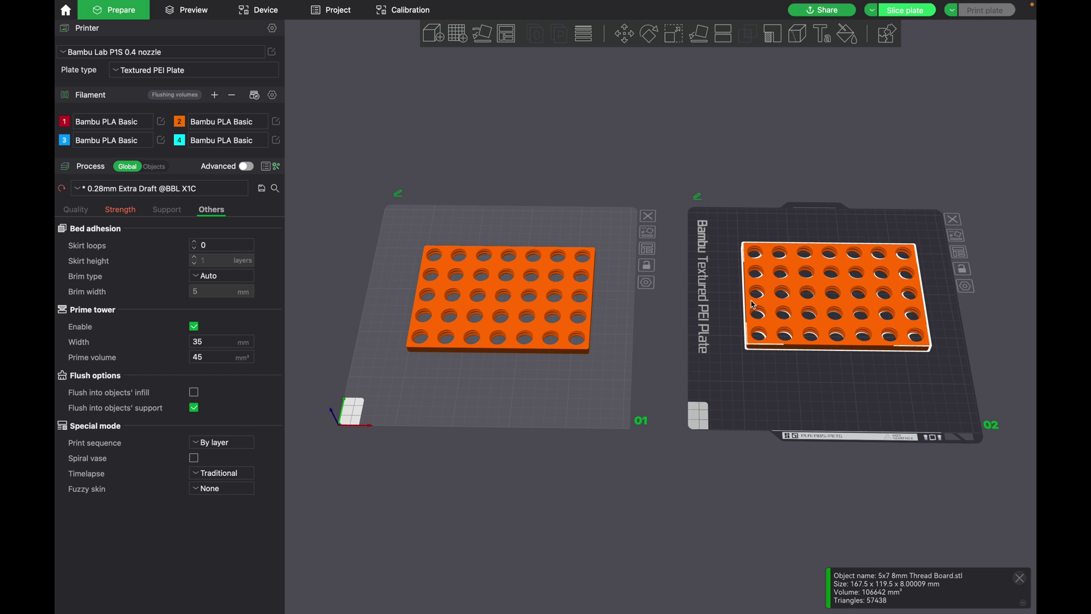
- Switch between the two build plates, make plate 2 active and slice it
scroll(670, 291, down, 2)
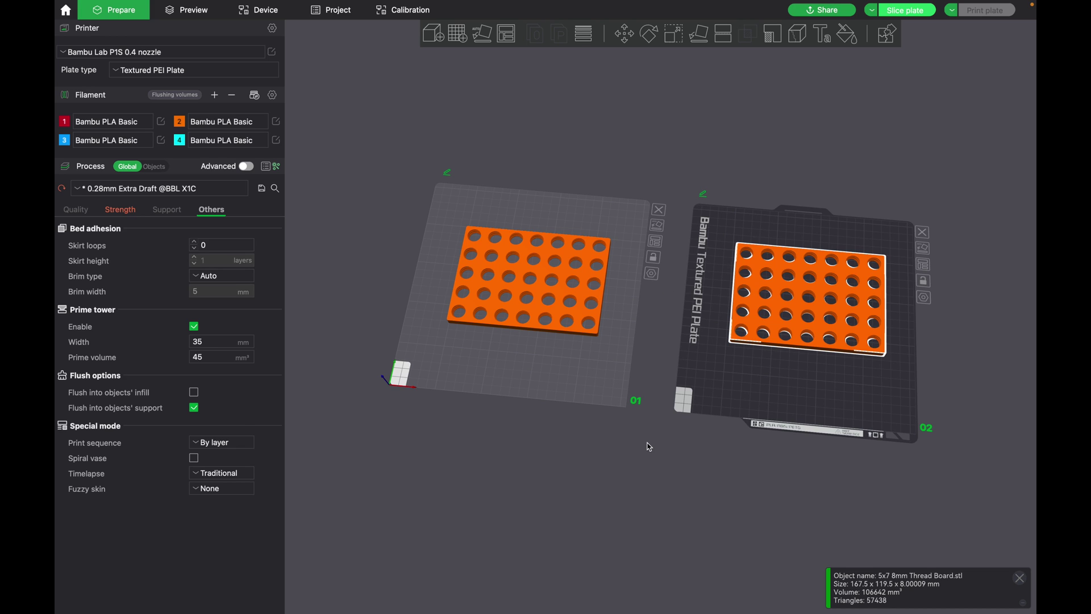
click(710, 371)
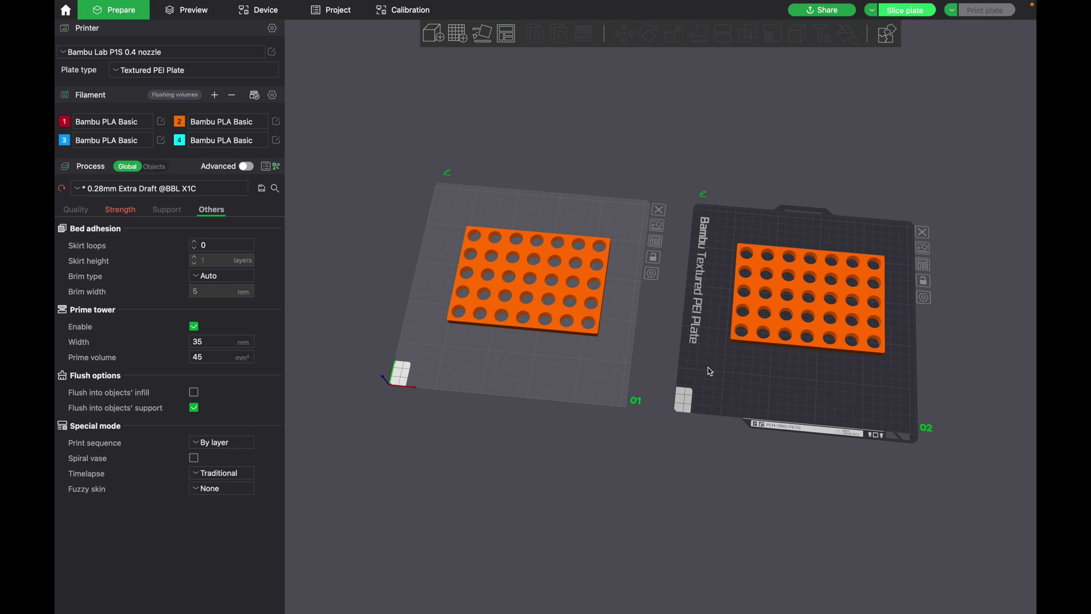
click(606, 371)
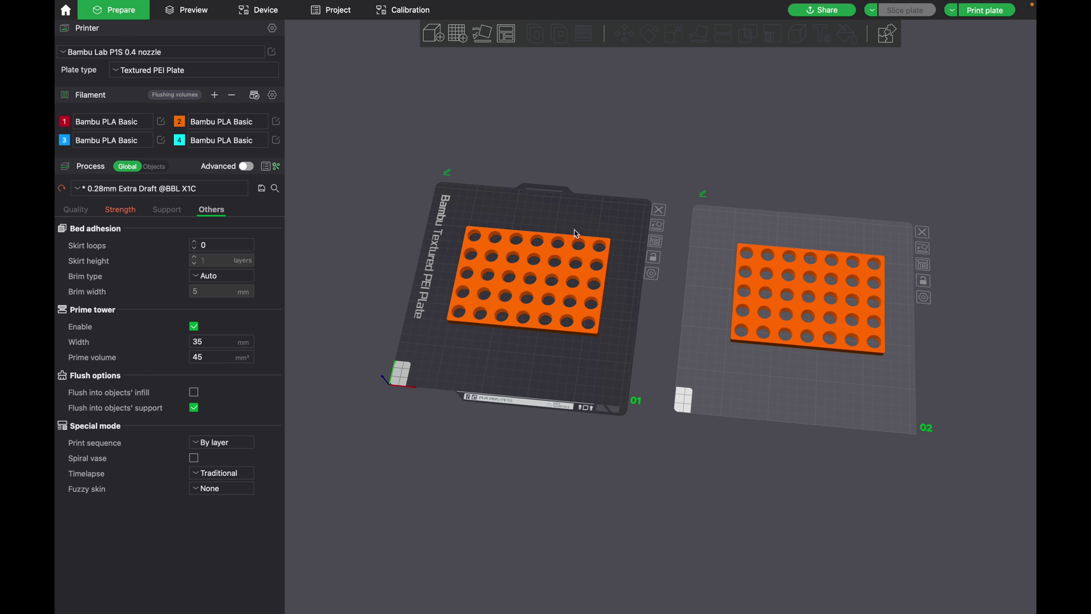
click(714, 351)
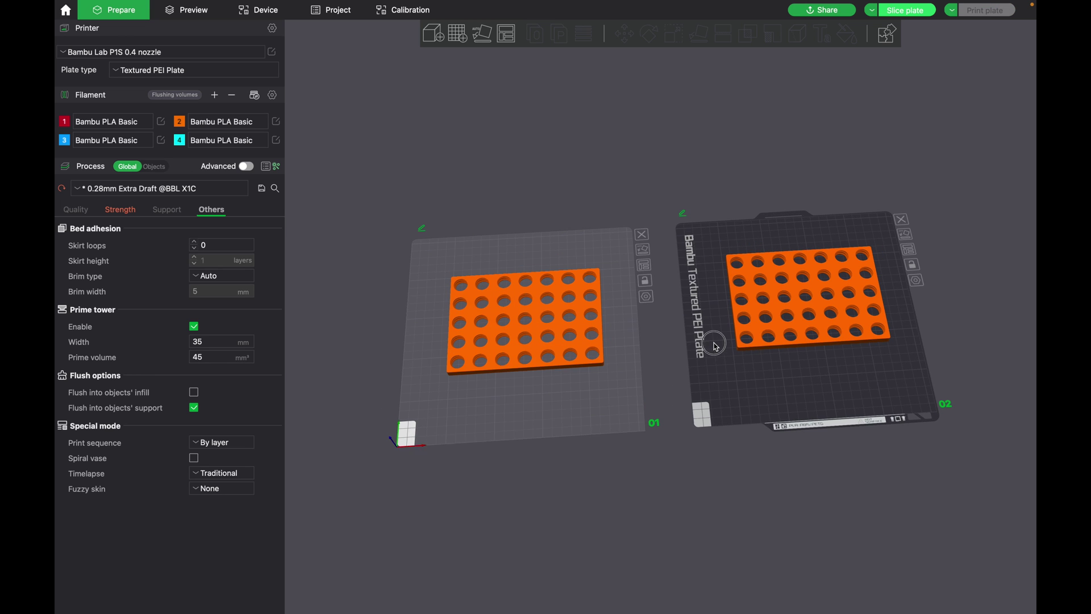
click(899, 11)
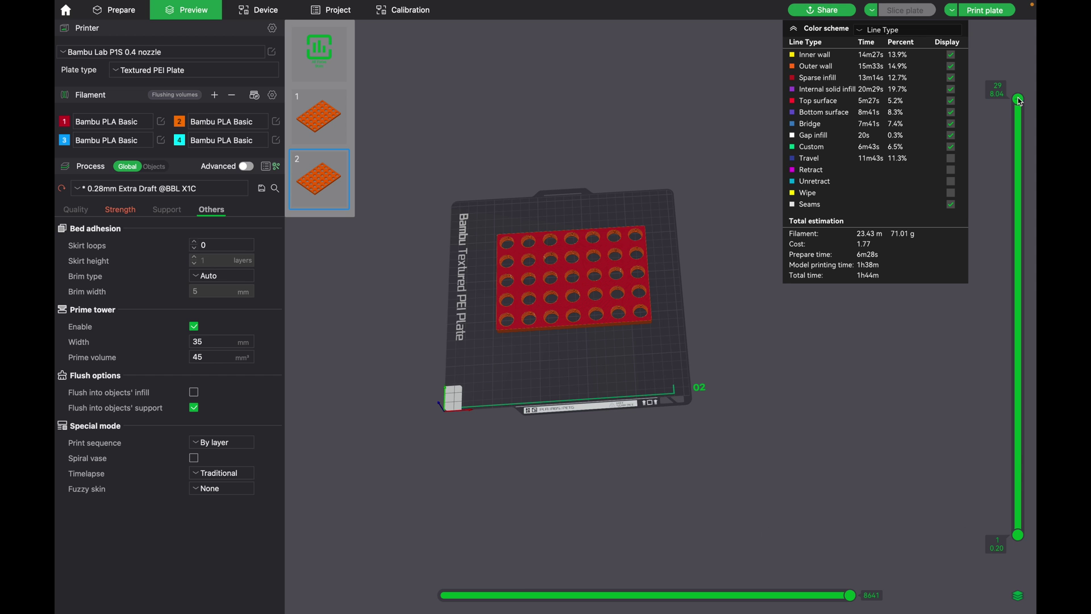
- Inspect plate 2's preview by lowering it to layer 22, scrubbing through that layer's toolpath and returning to the top layer
drag(1020, 101, 1018, 207)
drag(851, 596, 729, 608)
drag(508, 595, 840, 594)
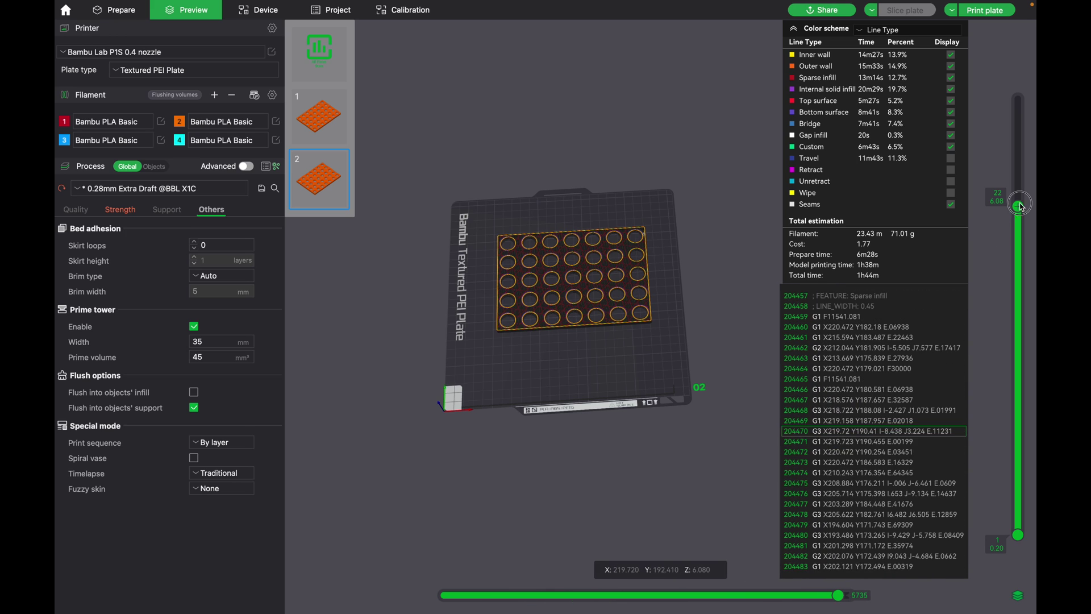
drag(1021, 208, 1018, 99)
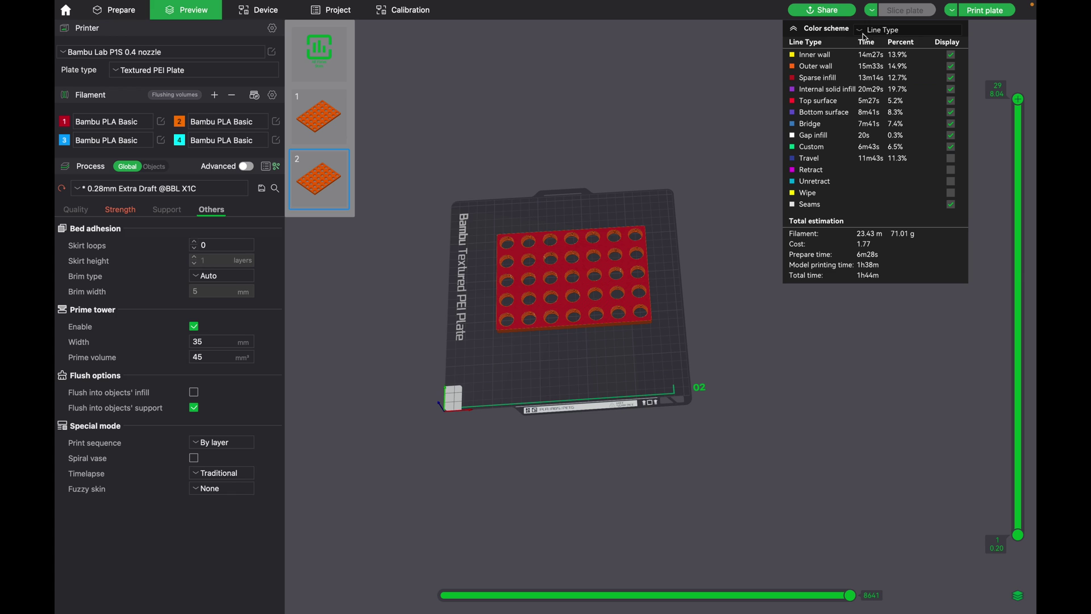
- View the preview in the Filament color scheme, return to Line Type and check the layers down to layer 15 and back up
click(884, 31)
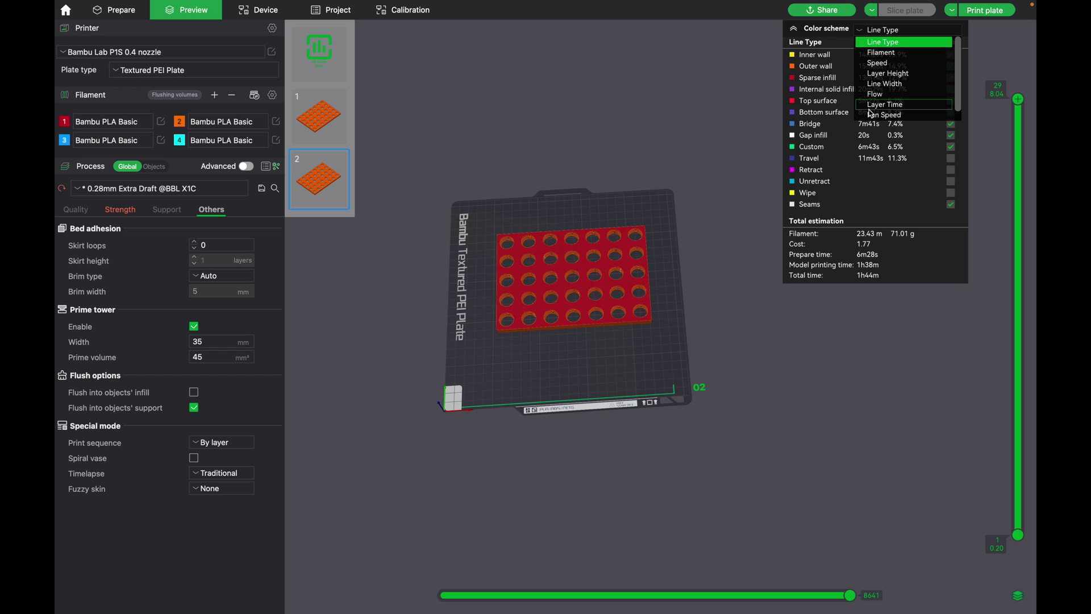
click(881, 53)
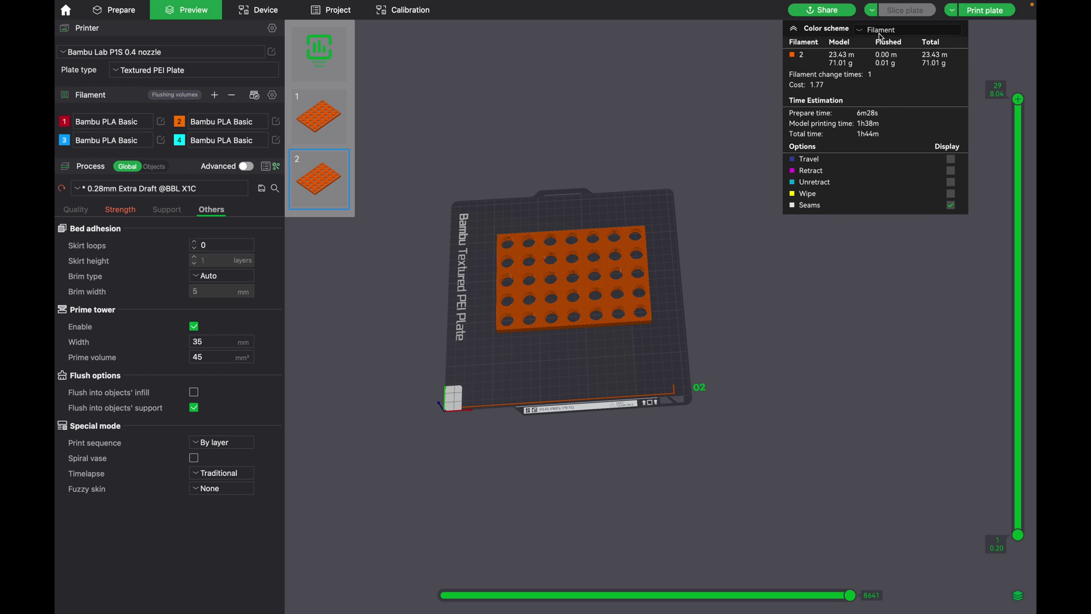
click(881, 35)
click(881, 43)
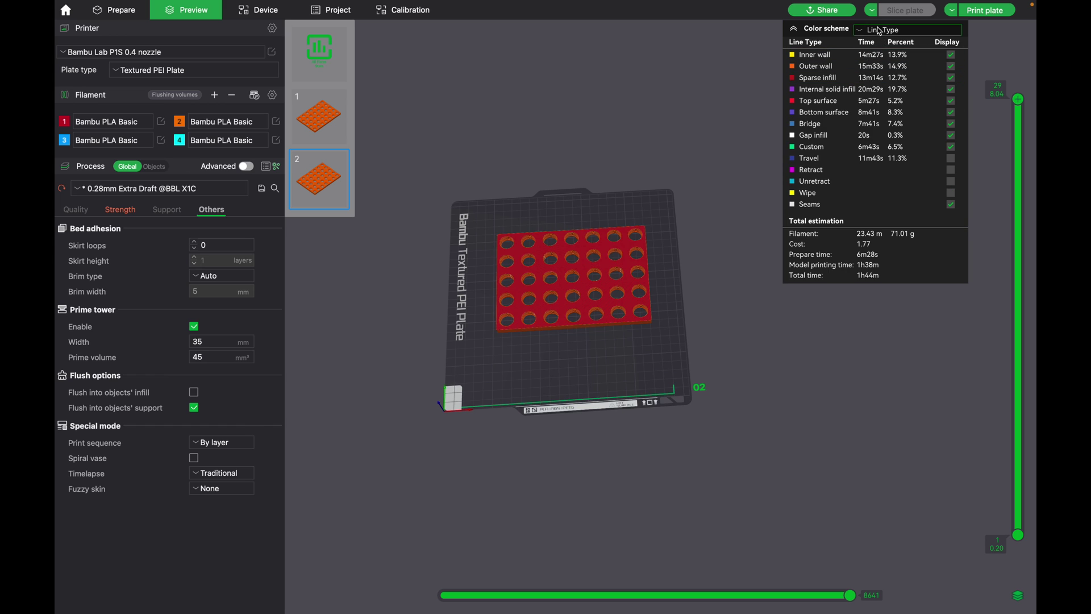
drag(1018, 100, 1019, 314)
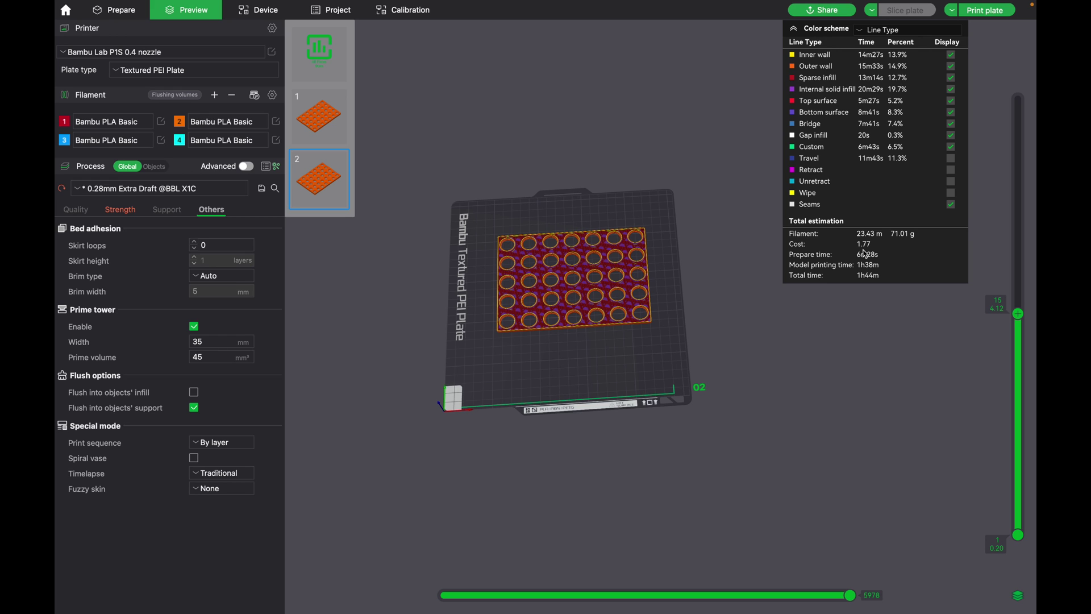
drag(1018, 315, 1009, 86)
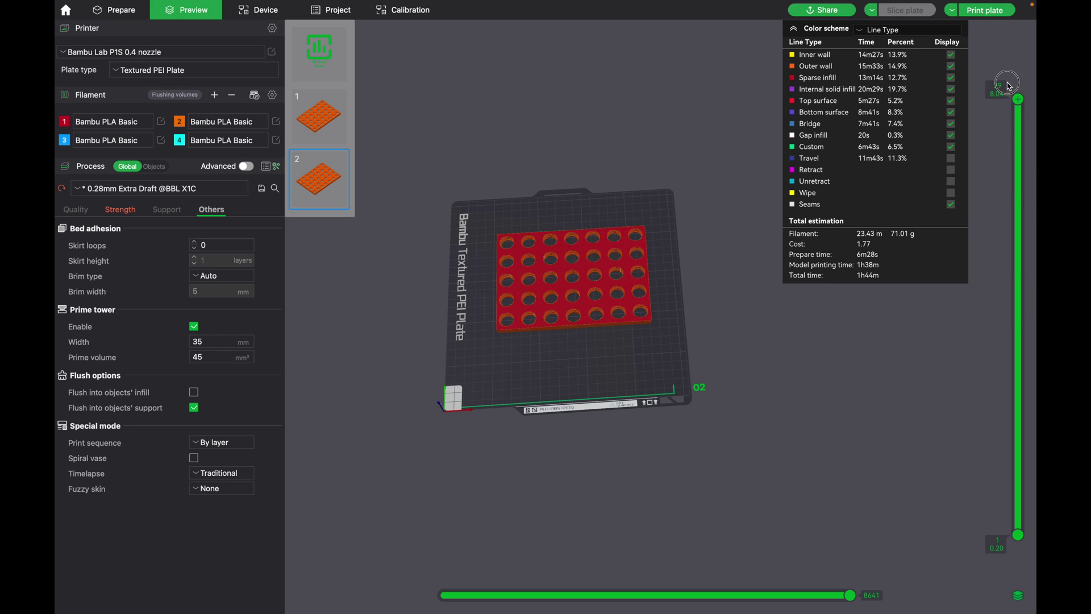
- Open the print job for plate 2 and map its orange PLA filament to AMS slot A1
click(982, 13)
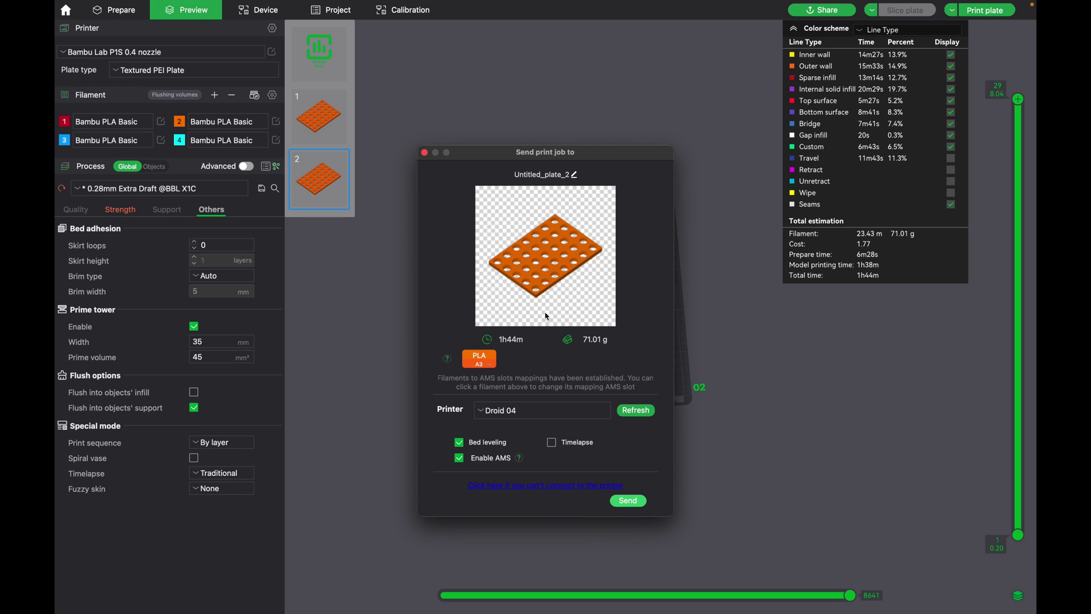
click(492, 368)
click(495, 363)
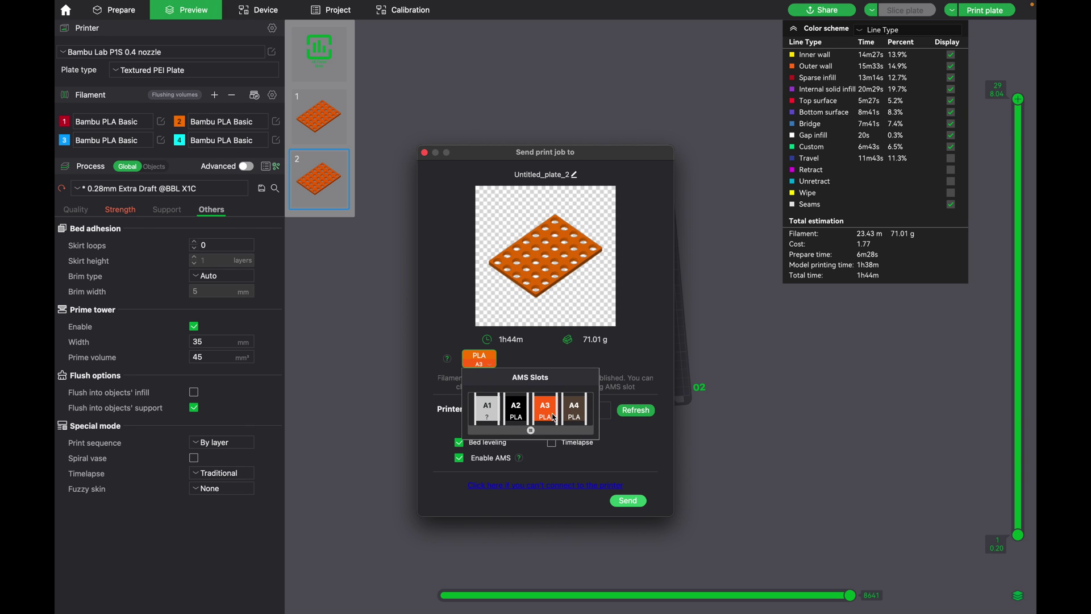
click(491, 414)
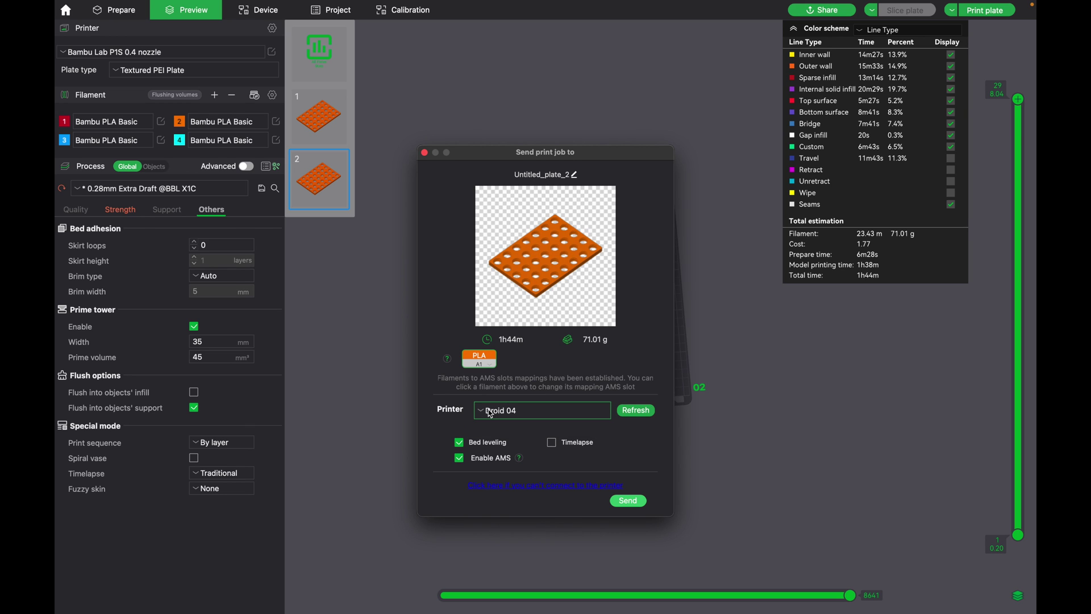
- Review the AMS slots and the available printers for the job, keeping slot A1 and the printer Droid 04
click(481, 371)
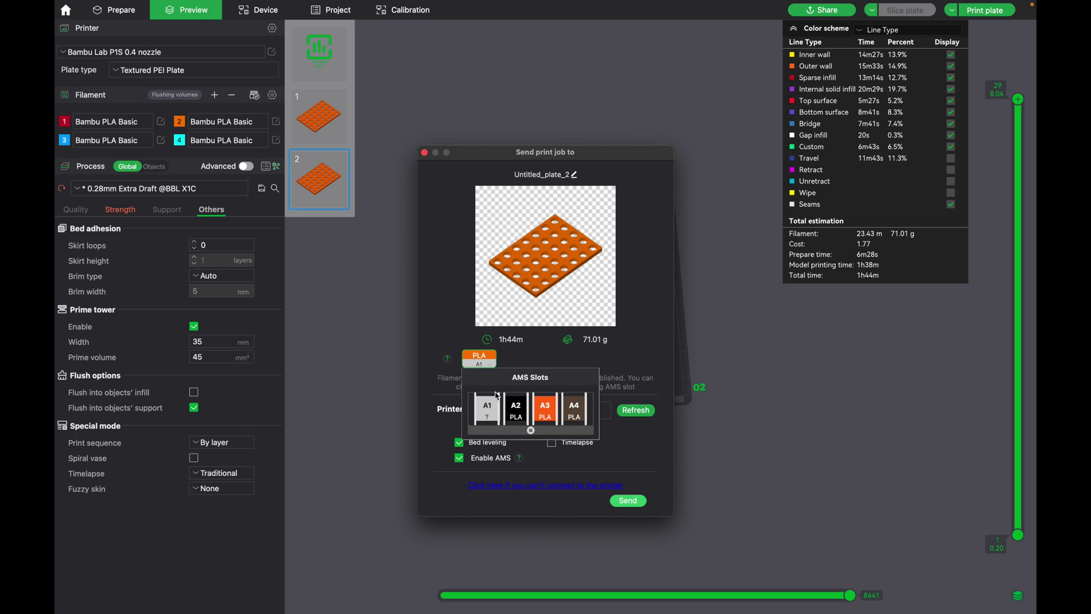
click(499, 410)
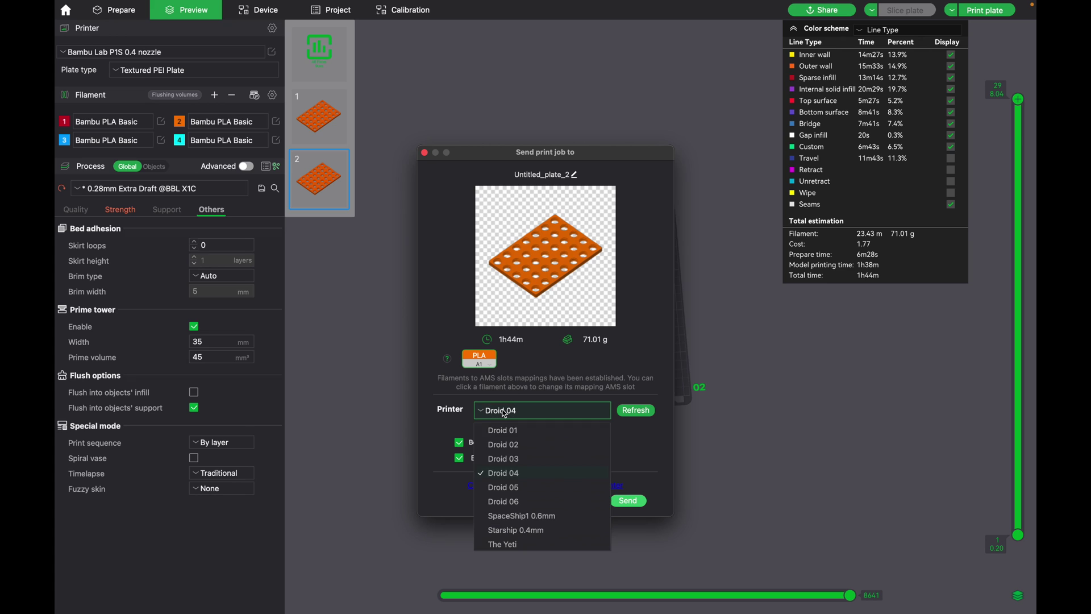
click(513, 474)
click(478, 364)
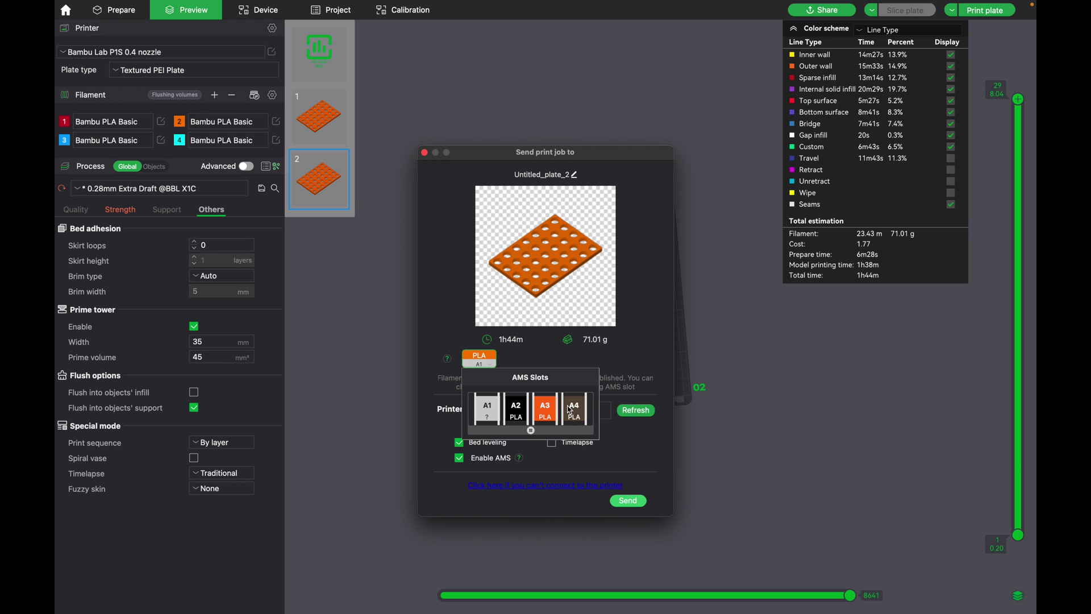
click(543, 378)
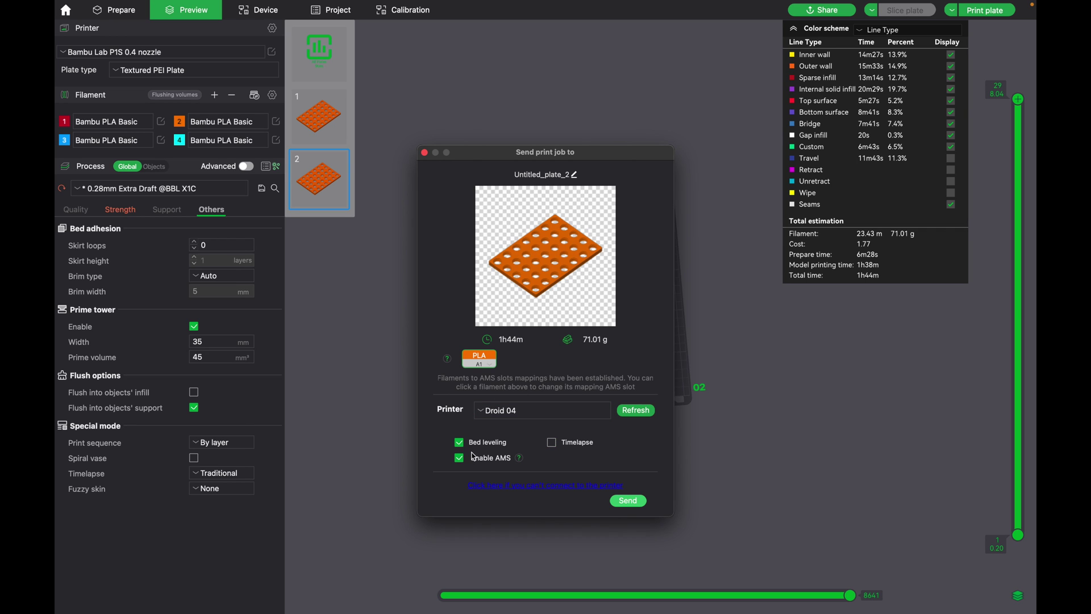
- Toggle the job's Timelapse option on and back off, and send plate 2 to Droid 04 with bed leveling and AMS enabled
click(555, 448)
click(556, 448)
click(629, 501)
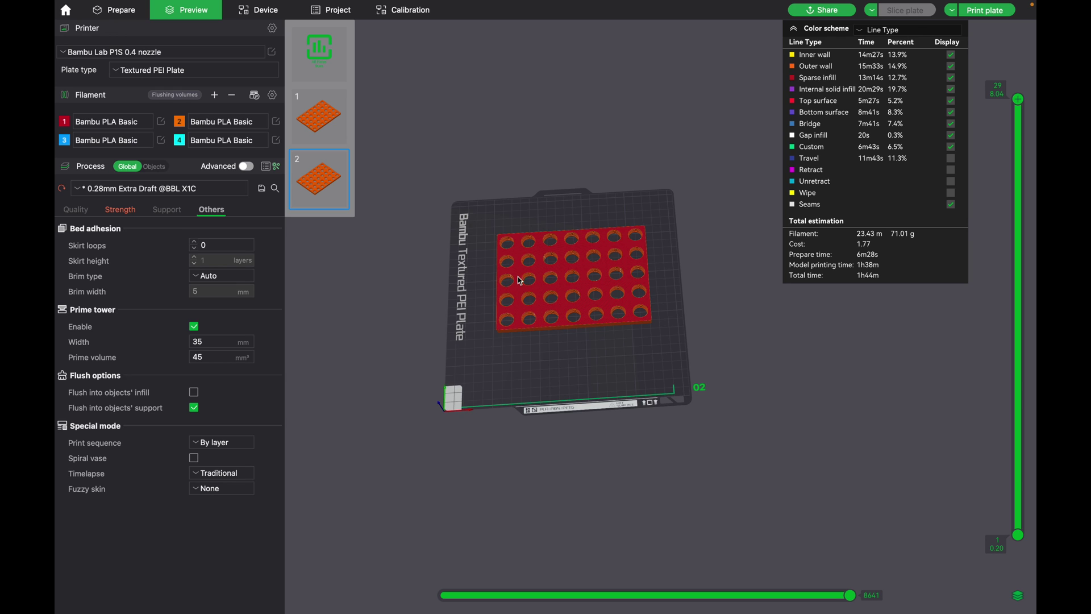
drag(519, 277, 538, 341)
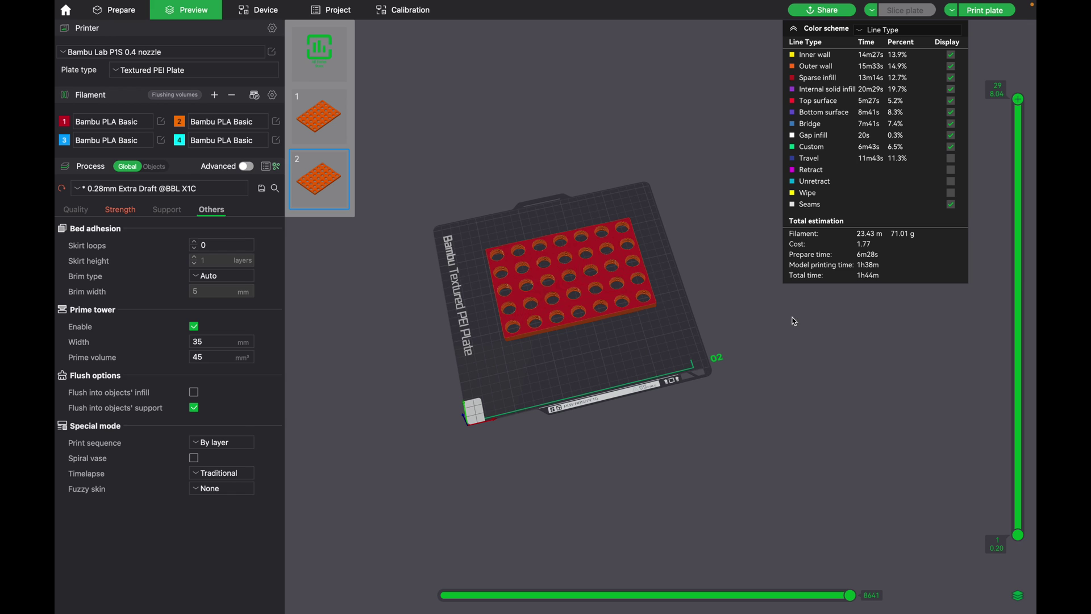